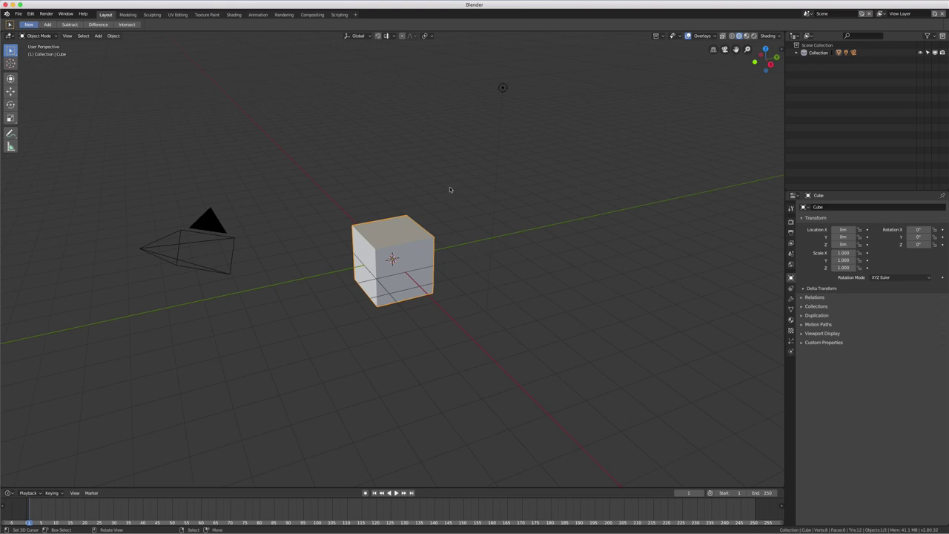
Orbit and zoom in so the default cube is seen closer and nearly head-on
mouse_move(445, 196)
middle_mouse_down()
mouse_move(446, 258)
mouse_move(382, 267)
middle_mouse_up()
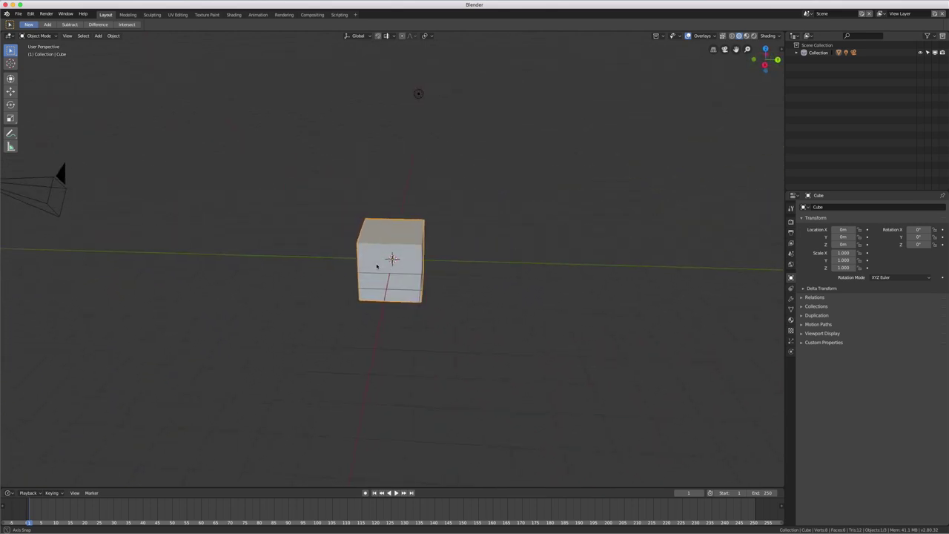
scroll(381, 267, "up", 1)
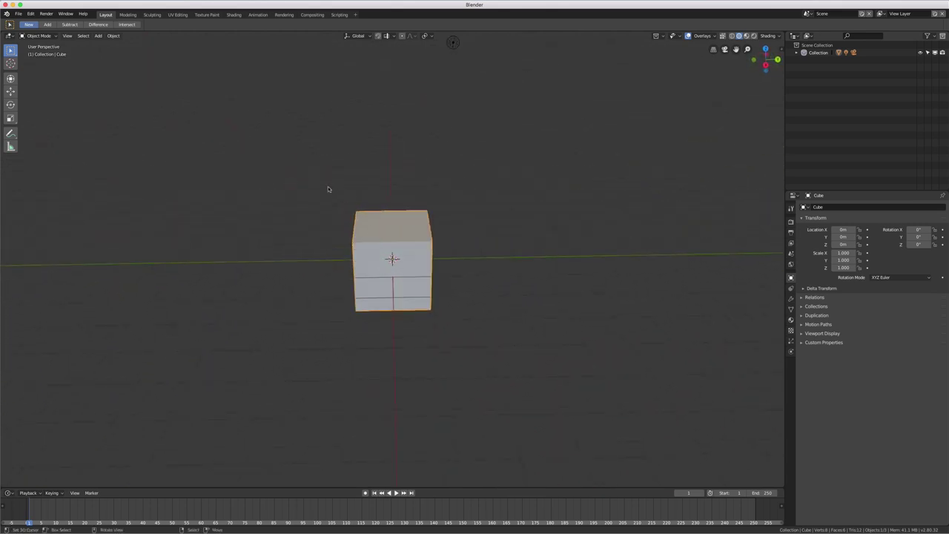
left_click(55, 24)
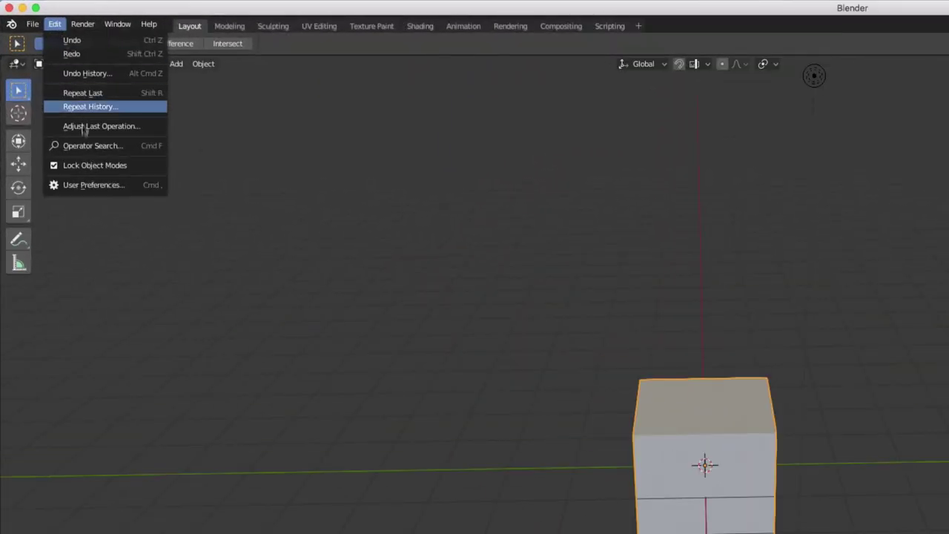
left_click(83, 183)
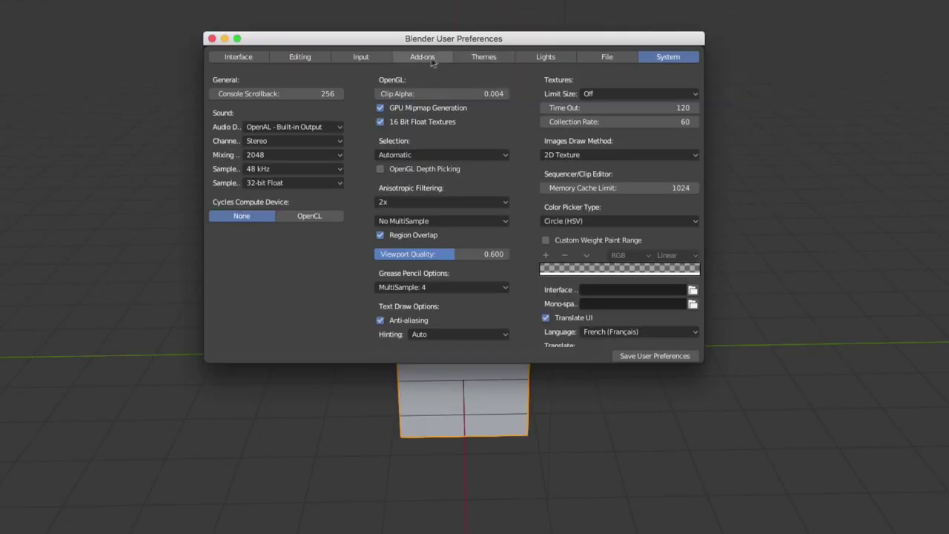
left_click(433, 59)
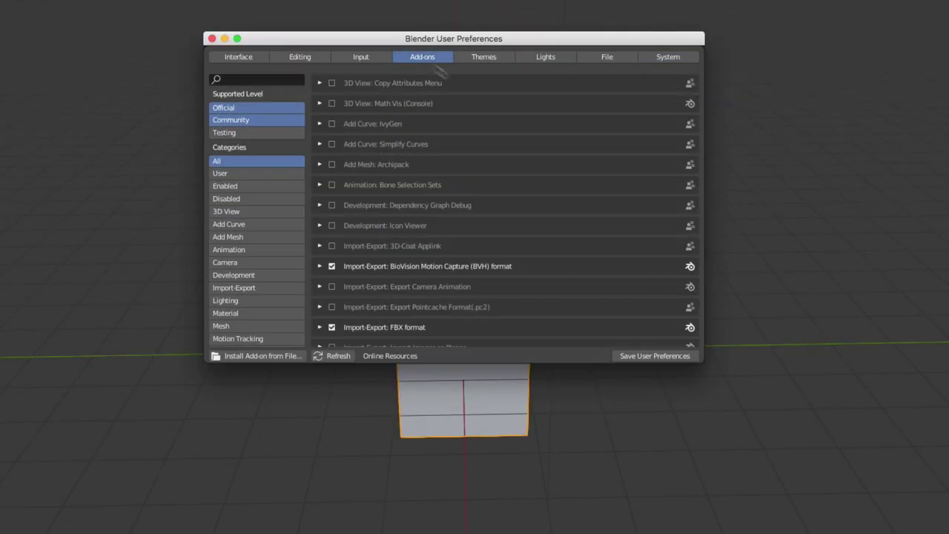
mouse_move(703, 360)
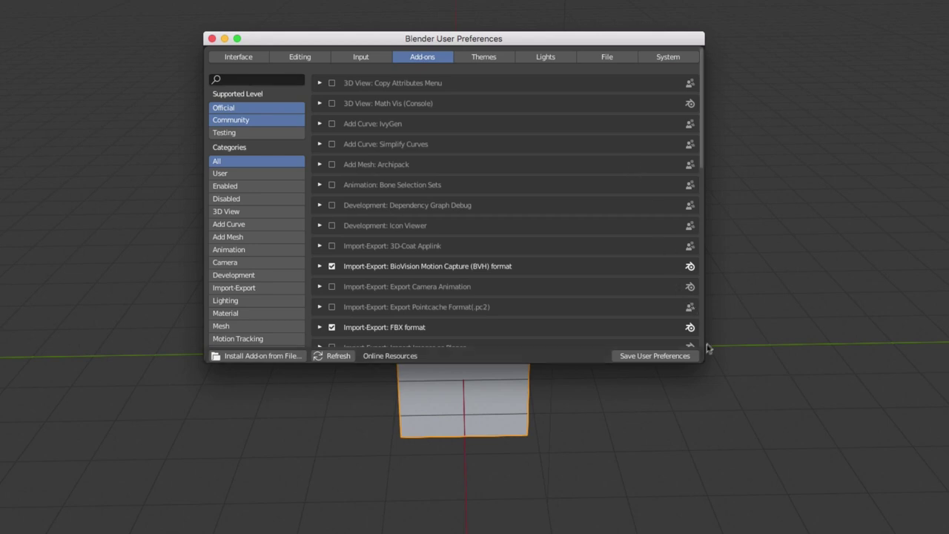
left_click_drag(720, 378, 839, 507)
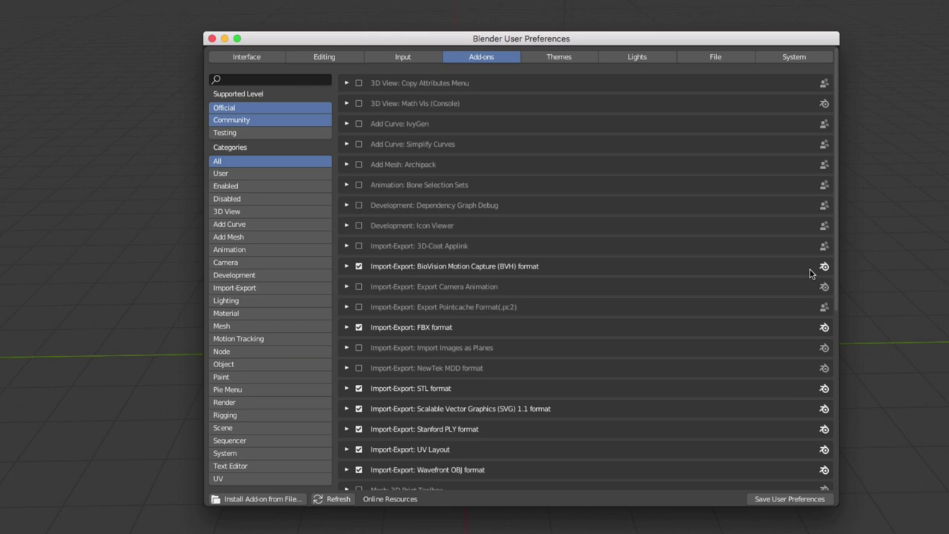
scroll(810, 165, "down", 2)
scroll(807, 186, "down", 2)
scroll(805, 203, "down", 5)
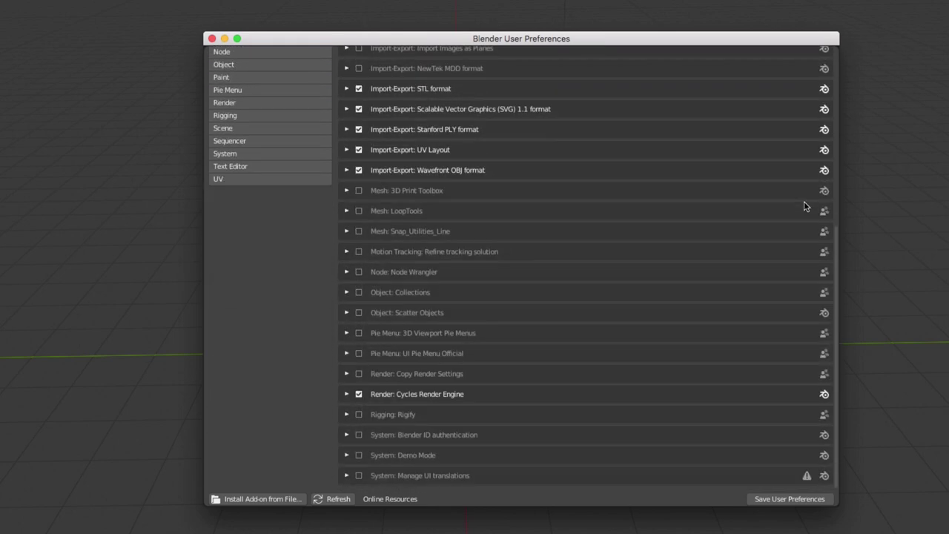
scroll(803, 201, "up", 5)
scroll(803, 201, "up", 4)
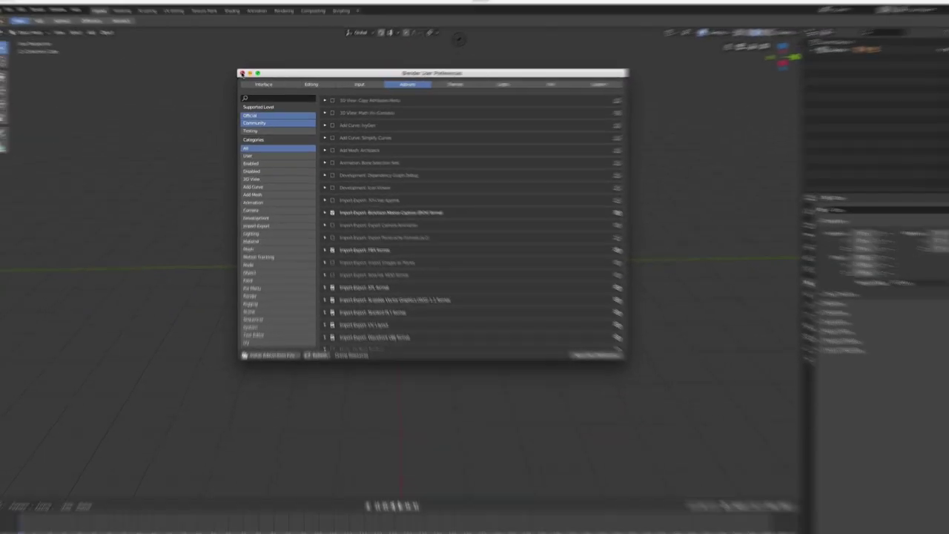
mouse_move(323, 234)
middle_mouse_down()
mouse_move(290, 256)
mouse_move(376, 235)
mouse_move(386, 261)
middle_mouse_up()
left_click(230, 227)
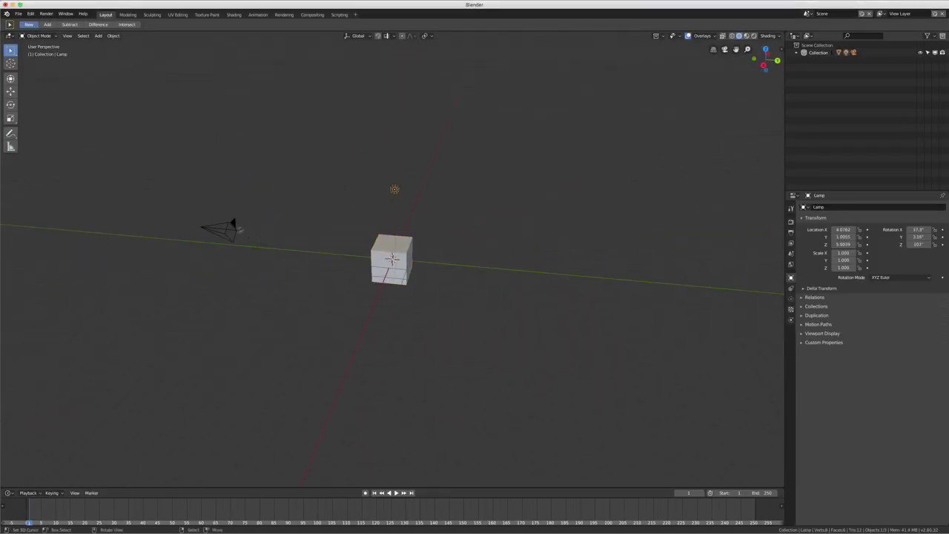
middle_click_drag(428, 244, 400, 252)
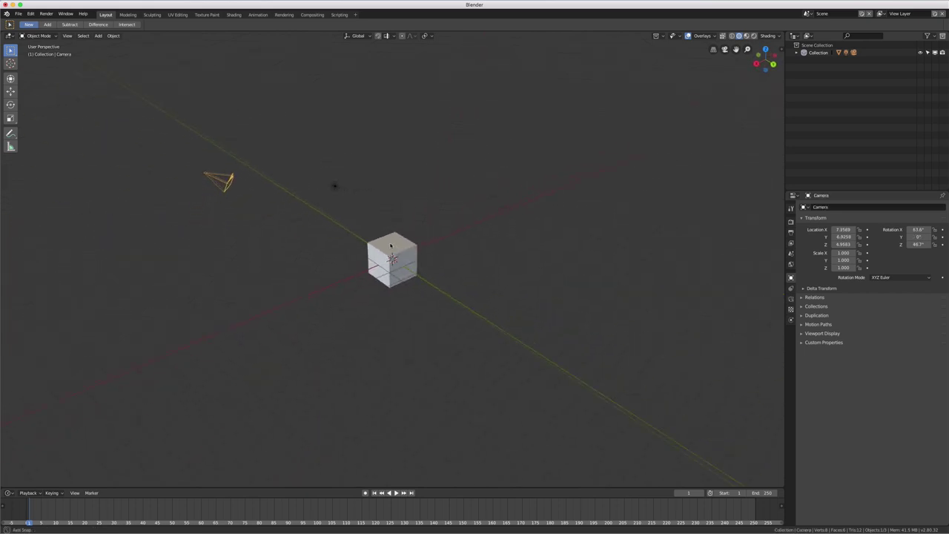
left_click(393, 256)
scroll(466, 222, "down", 3)
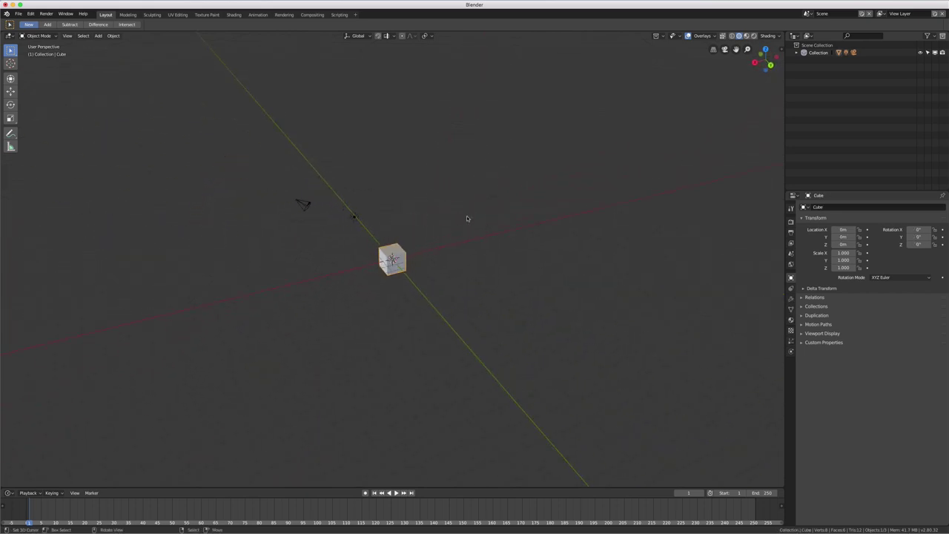
mouse_move(467, 215)
middle_mouse_down()
mouse_move(470, 233)
mouse_move(496, 223)
middle_mouse_up()
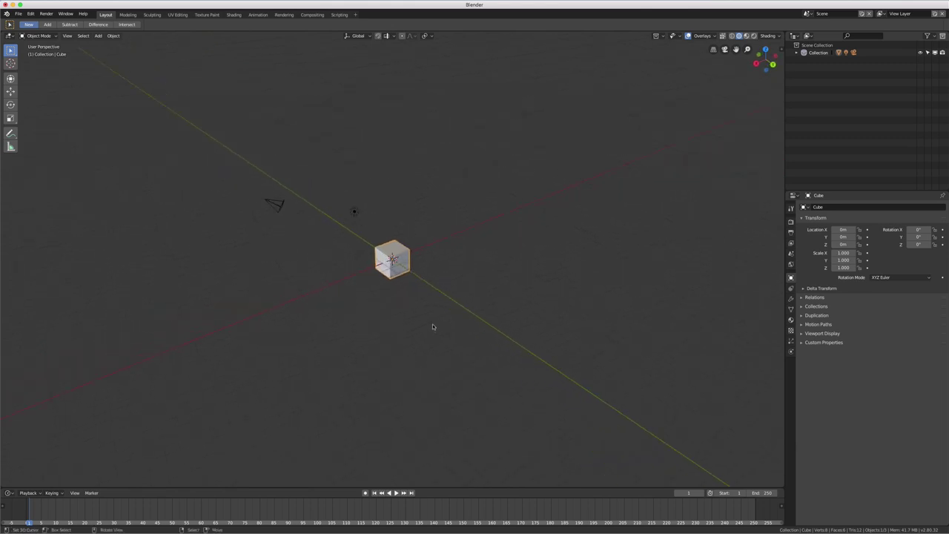
mouse_move(433, 326)
middle_mouse_down()
mouse_move(439, 303)
mouse_move(434, 329)
middle_mouse_up()
key("g")
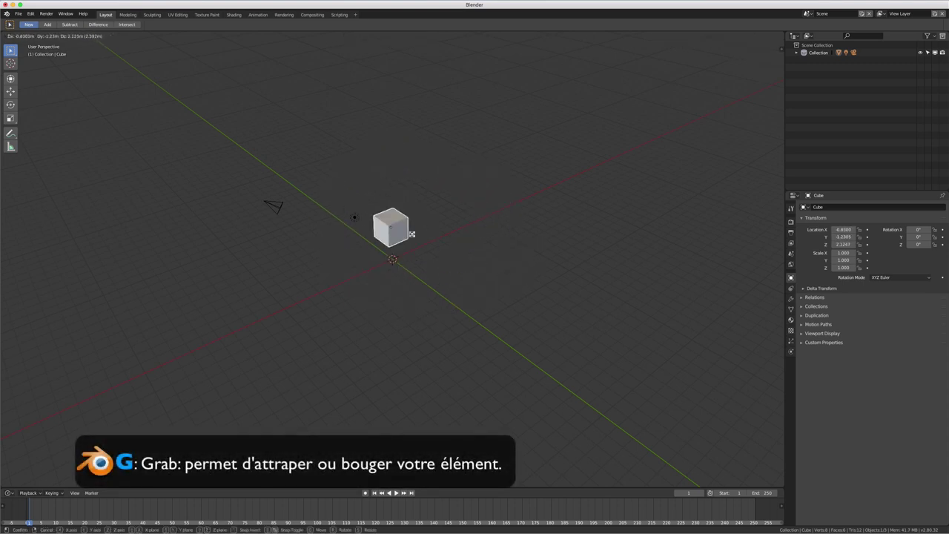
key("Escape")
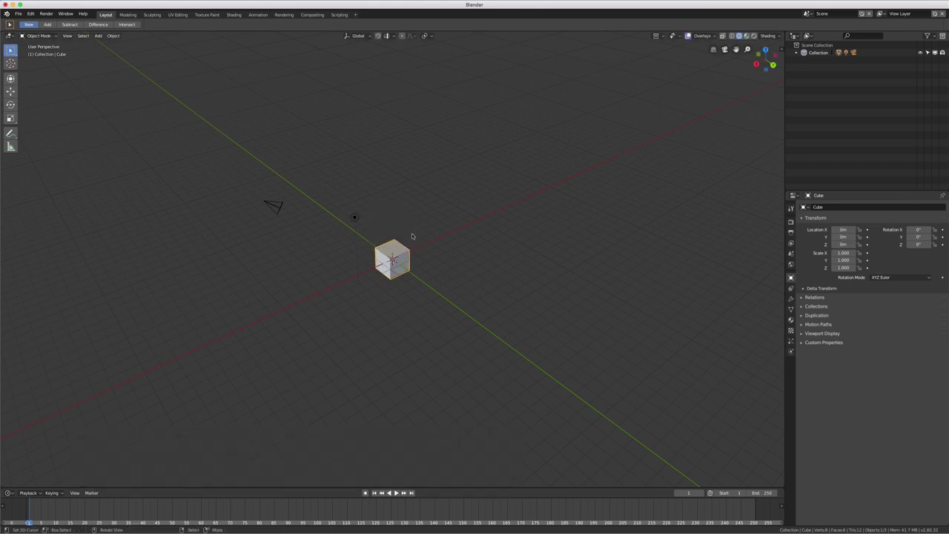
key("s")
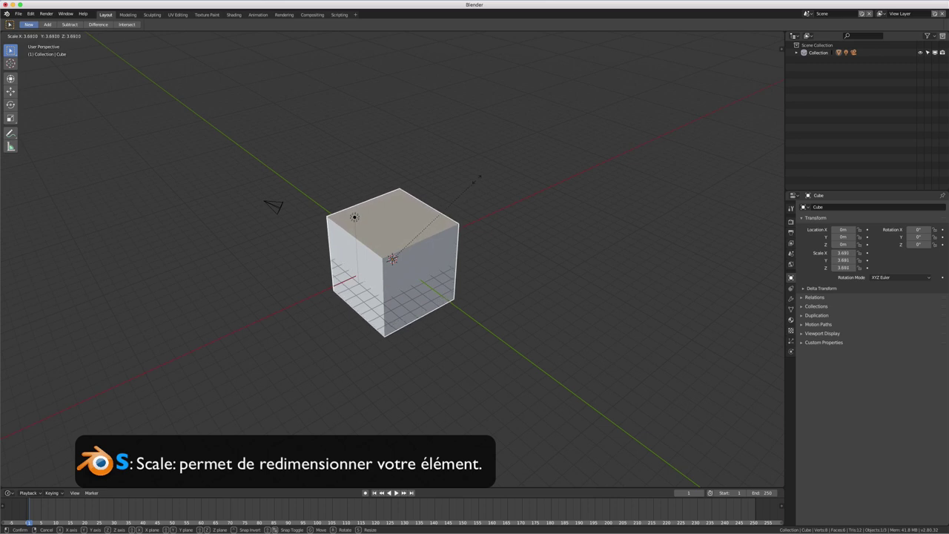
key("Escape")
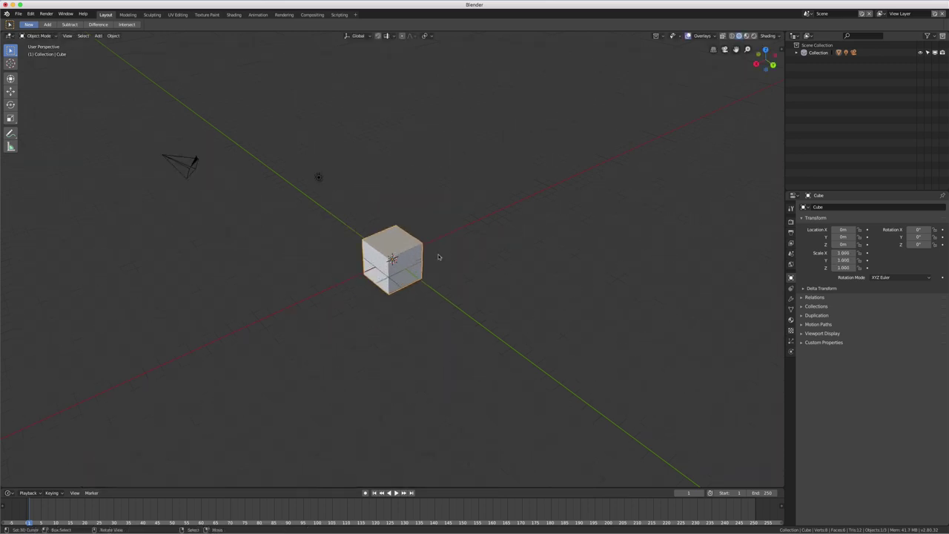
scroll(438, 257, "up", 3)
scroll(438, 256, "down", 3)
scroll(439, 257, "down", 2)
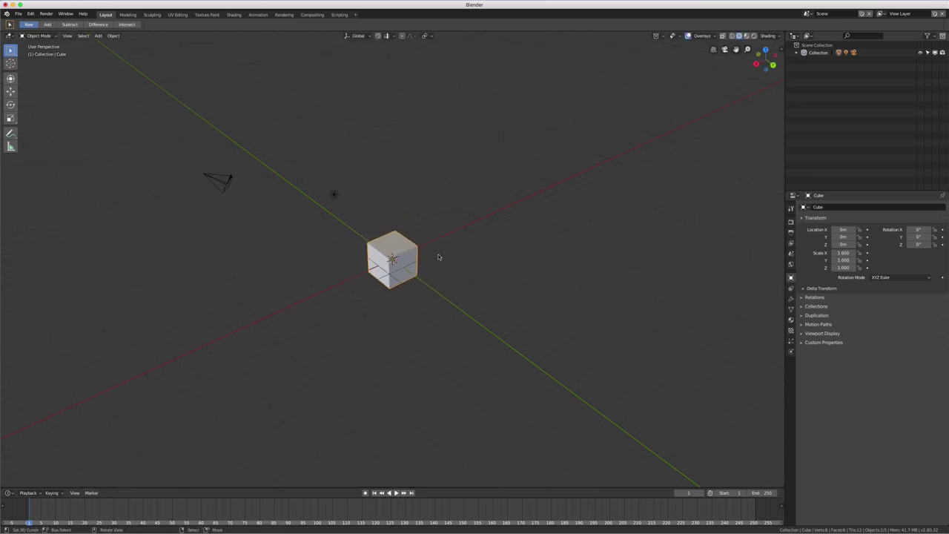
key("r")
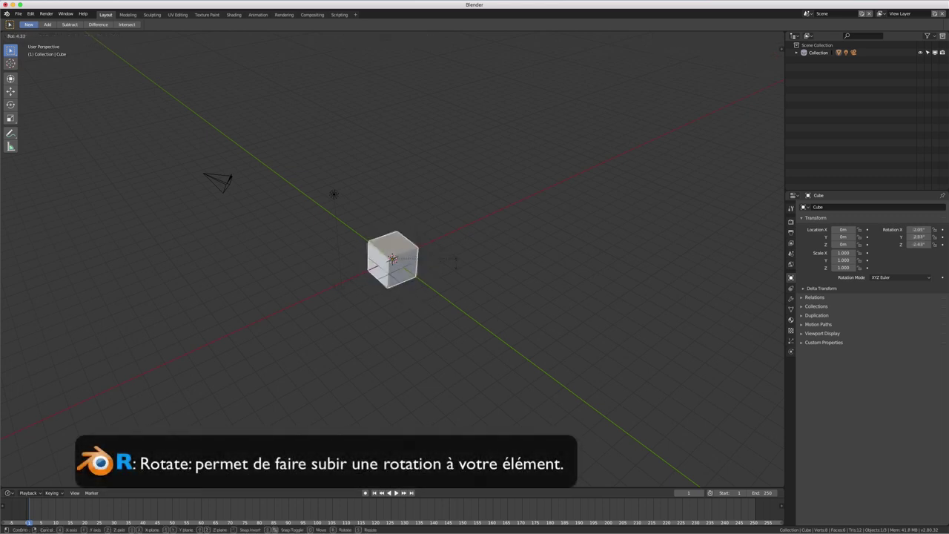
key("Escape")
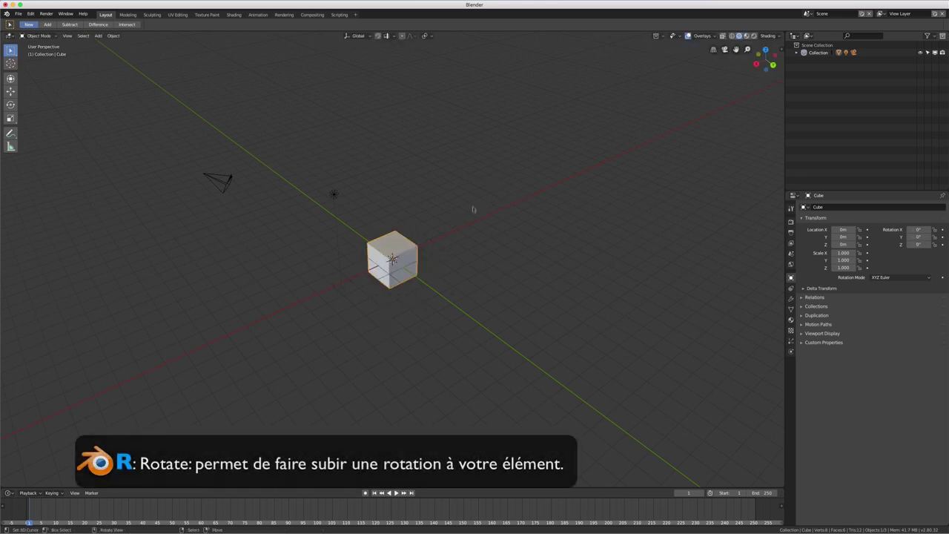
middle_click_drag(462, 246, 461, 243)
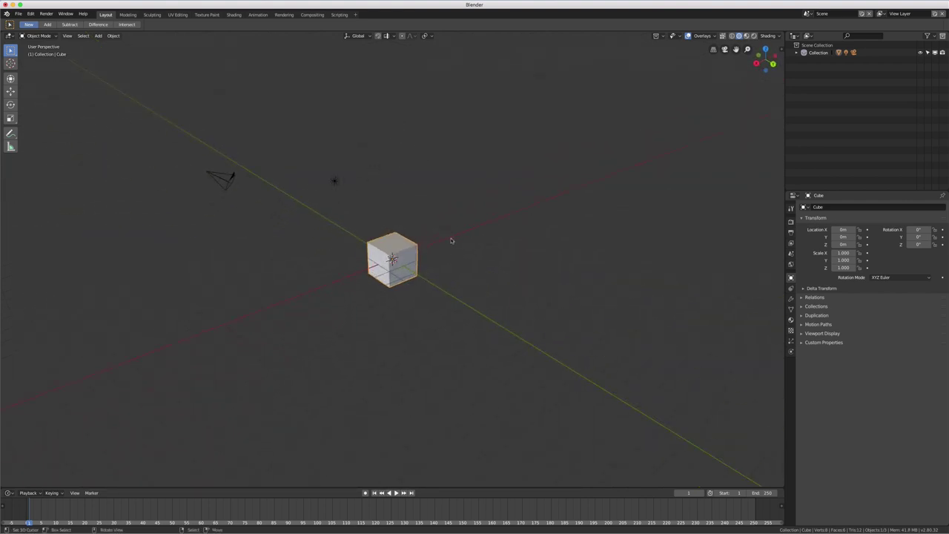
scroll(425, 264, "up", 3)
scroll(423, 264, "up", 2)
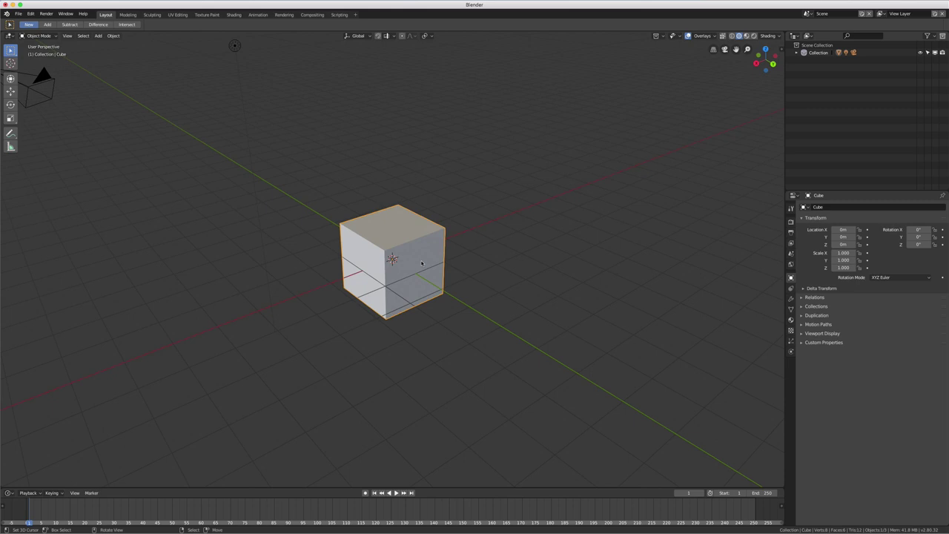
scroll(422, 263, "down", 2)
Show the transform sidebar, then try moving the cube along Y, X and Z before cancelling
key("n")
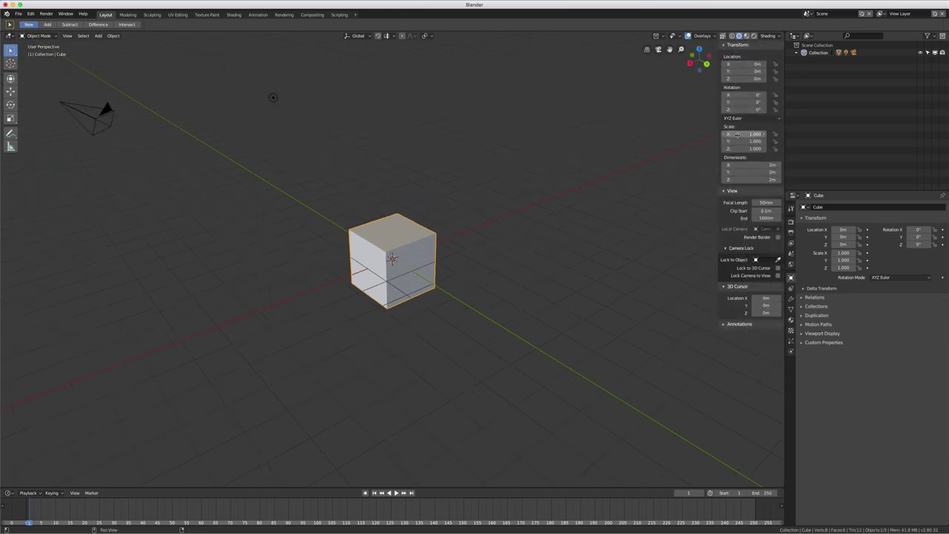
mouse_move(319, 263)
middle_mouse_down()
mouse_move(438, 266)
mouse_move(408, 250)
middle_mouse_up()
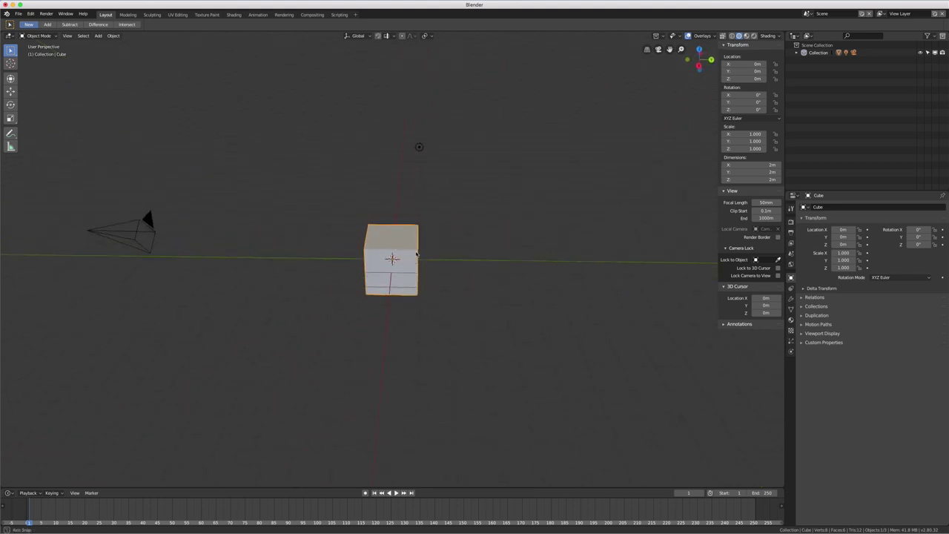
key("g")
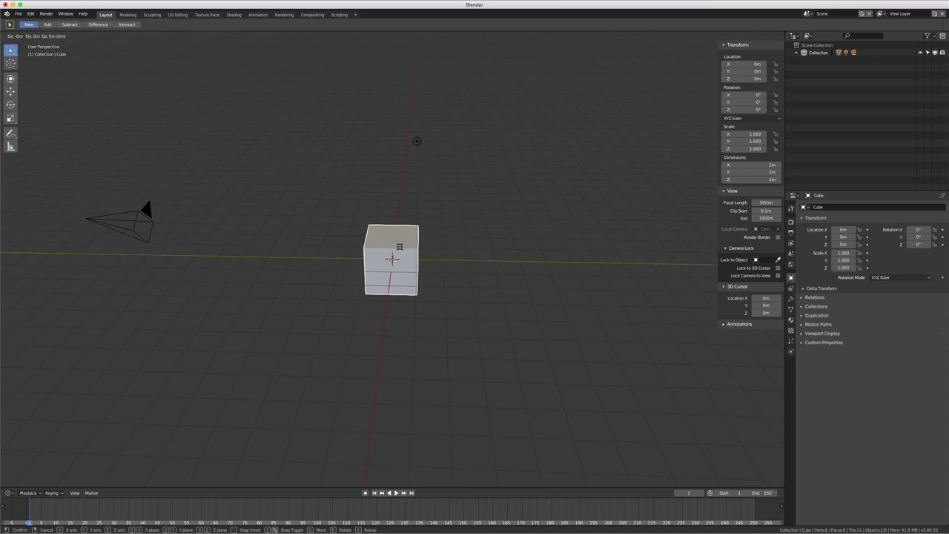
key("y")
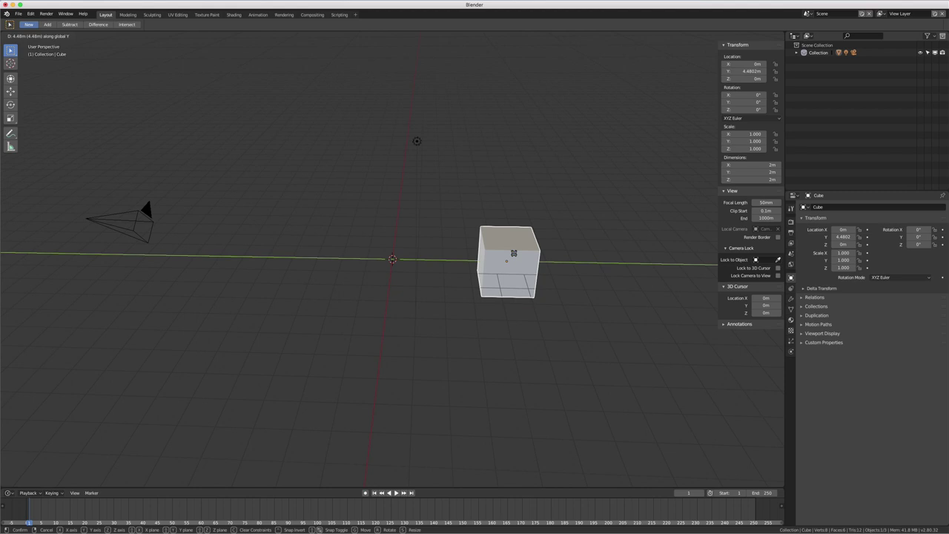
key("x")
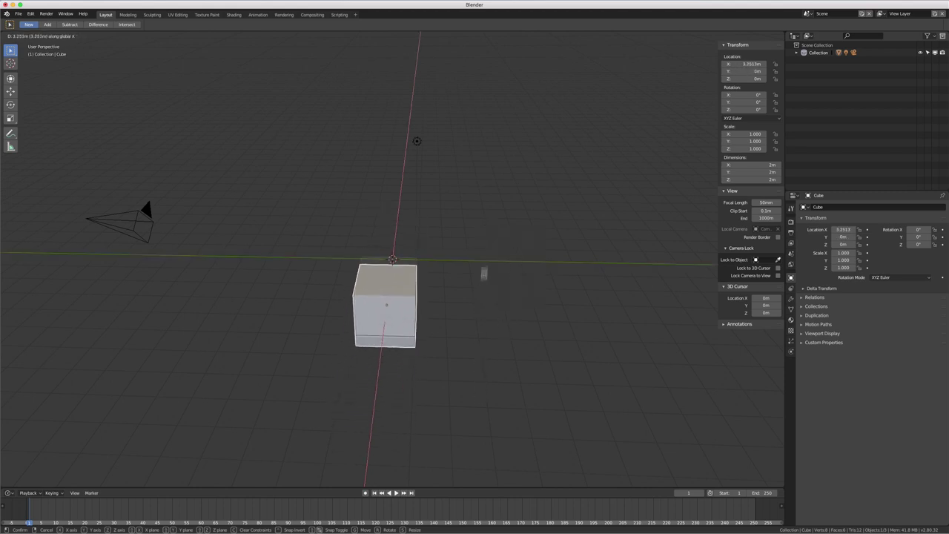
key("z")
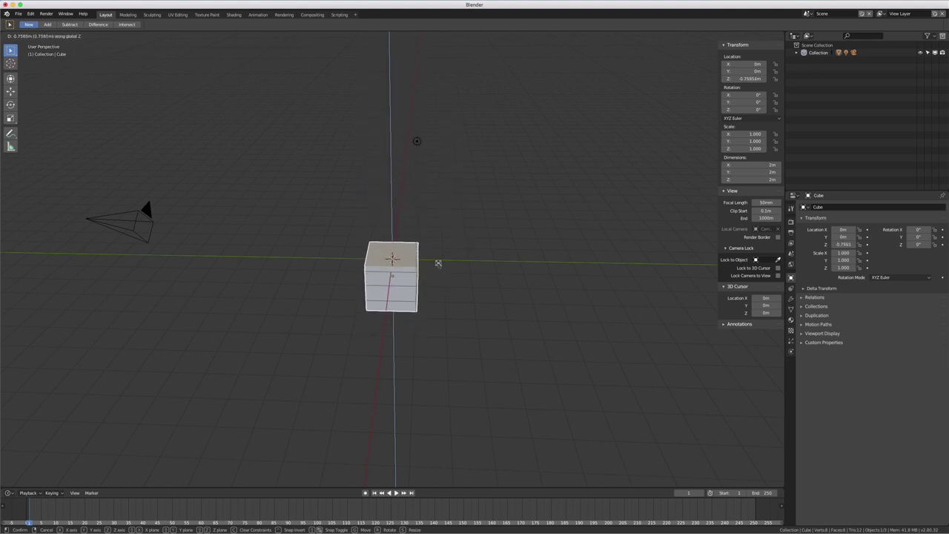
key("Escape")
Look down on the cube and start scaling it along the global X axis
mouse_move(528, 254)
middle_mouse_down()
mouse_move(499, 266)
mouse_move(542, 262)
mouse_move(510, 265)
middle_mouse_up()
mouse_move(435, 266)
middle_mouse_down()
mouse_move(585, 259)
mouse_move(421, 261)
middle_mouse_up()
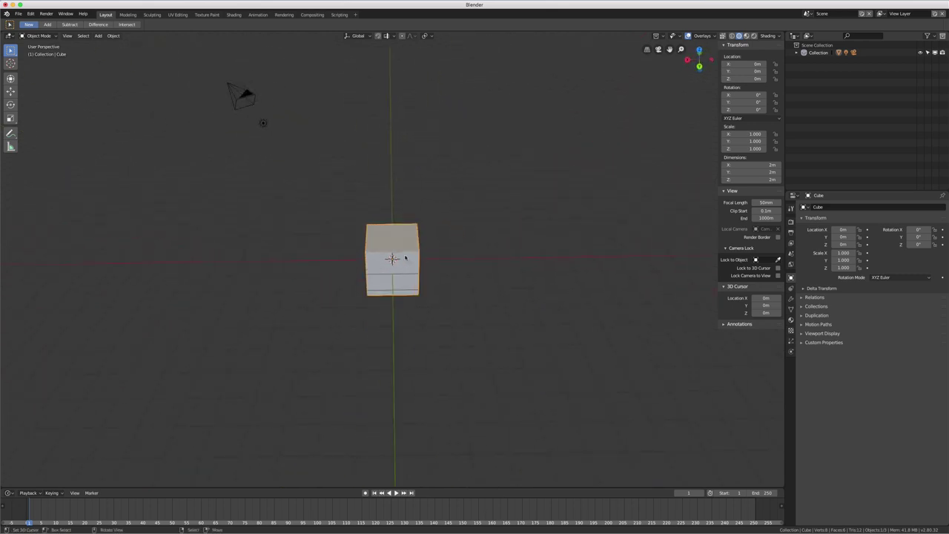
key("s")
key("x")
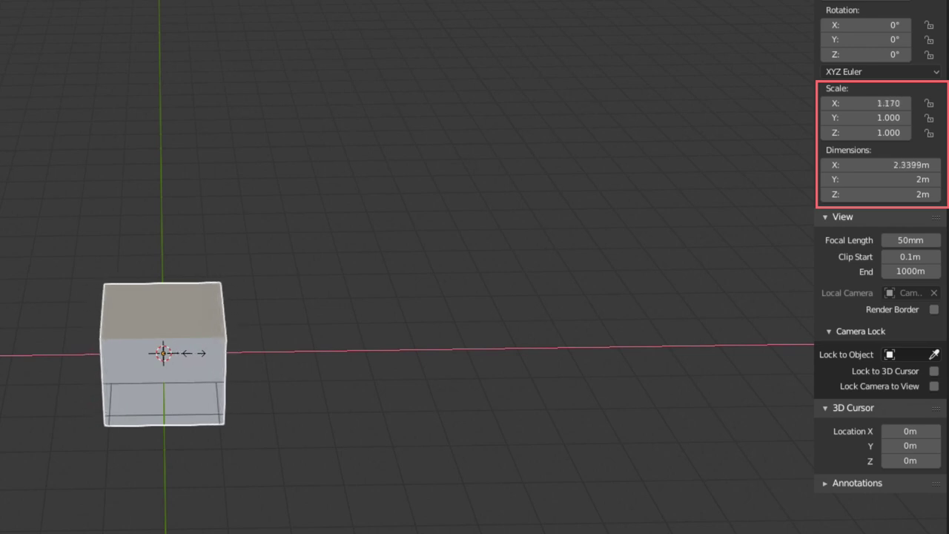
Apply the X stretch at scale 0.973 and display the scene's Metric, Meters, Degrees unit settings
left_click(187, 354)
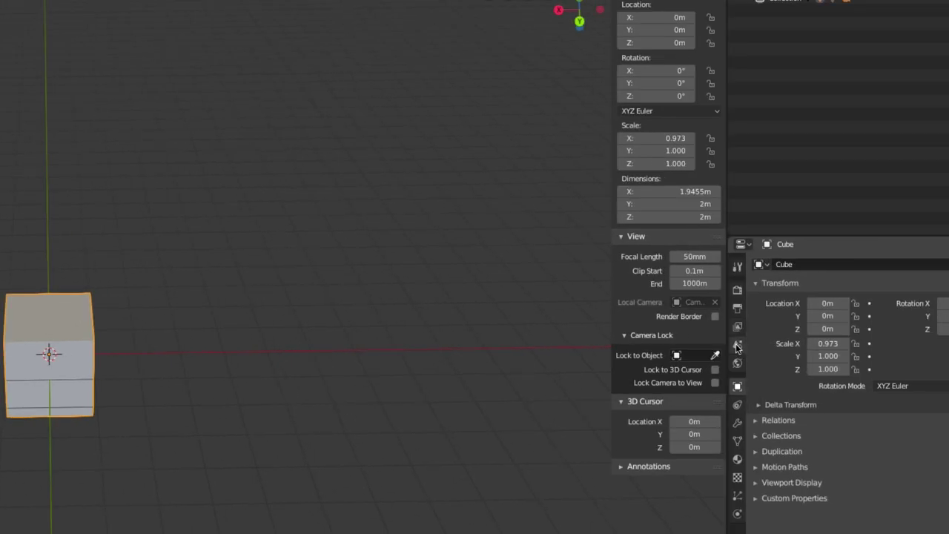
left_click(738, 345)
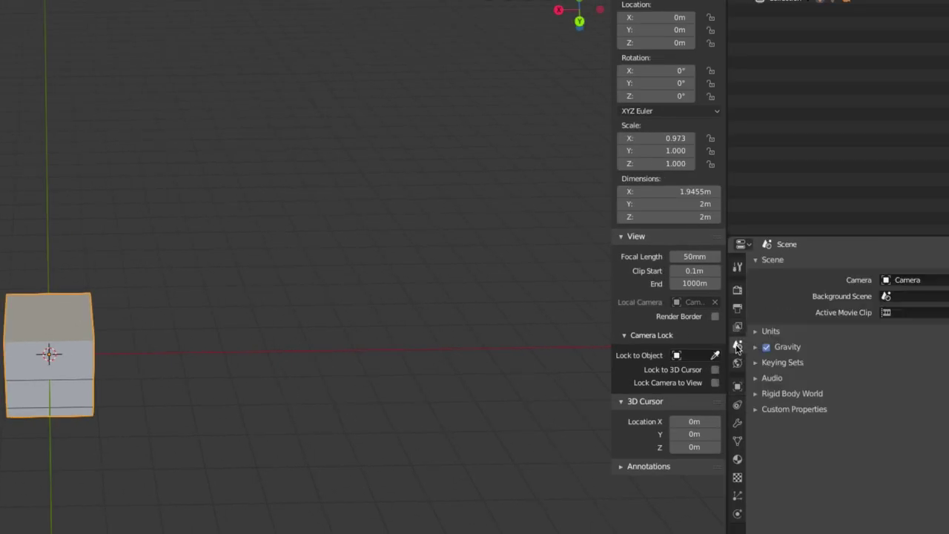
left_click(755, 333)
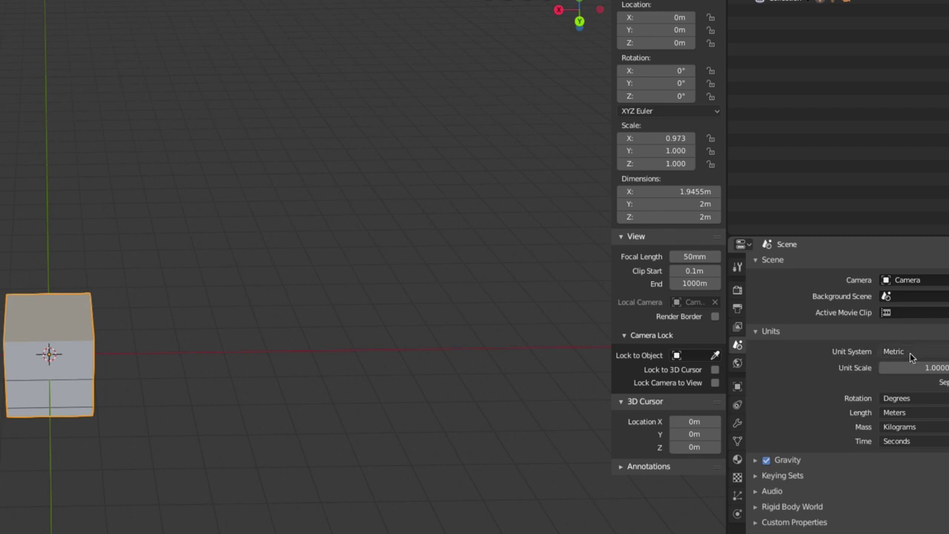
Start and cancel a rotation, then zoom in on the cube in Front Orthographic view
mouse_move(168, 386)
middle_mouse_down()
mouse_move(102, 396)
mouse_move(123, 390)
middle_mouse_up()
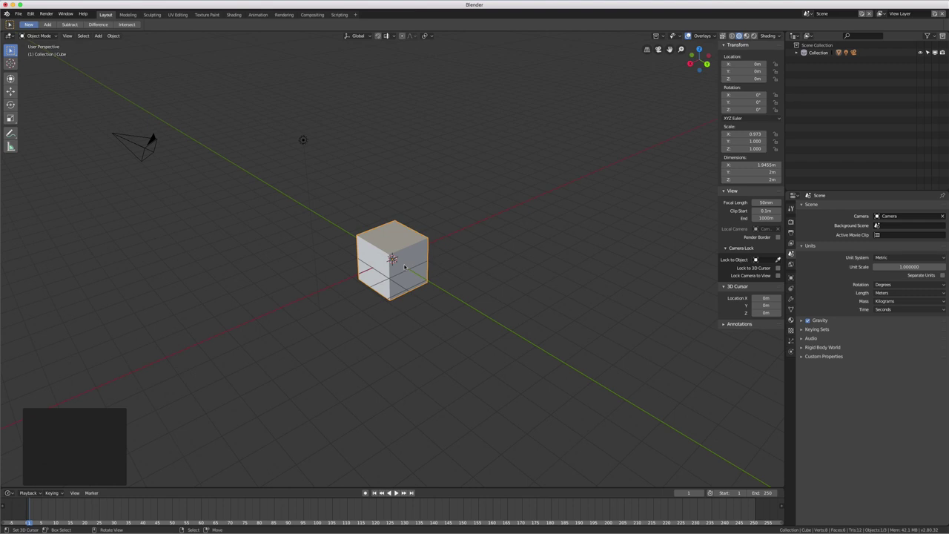
key("r")
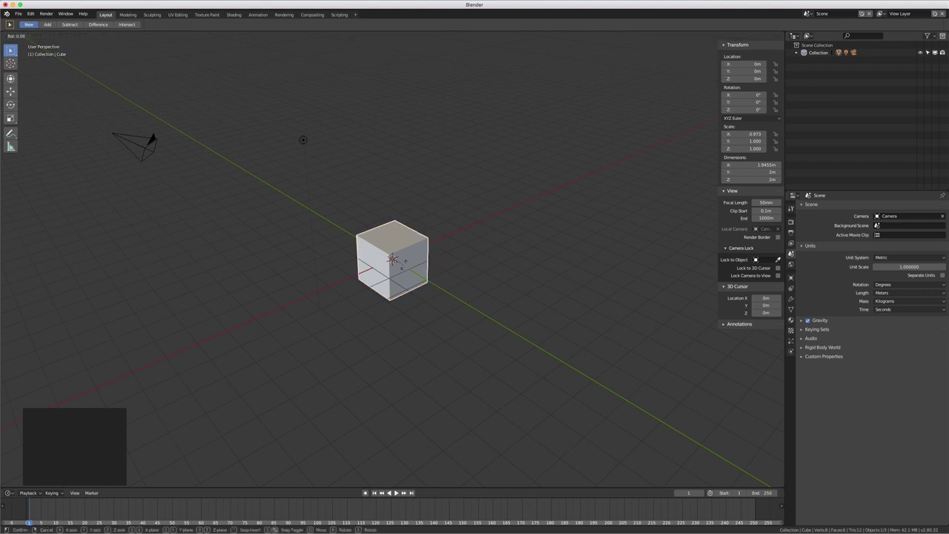
key("Escape")
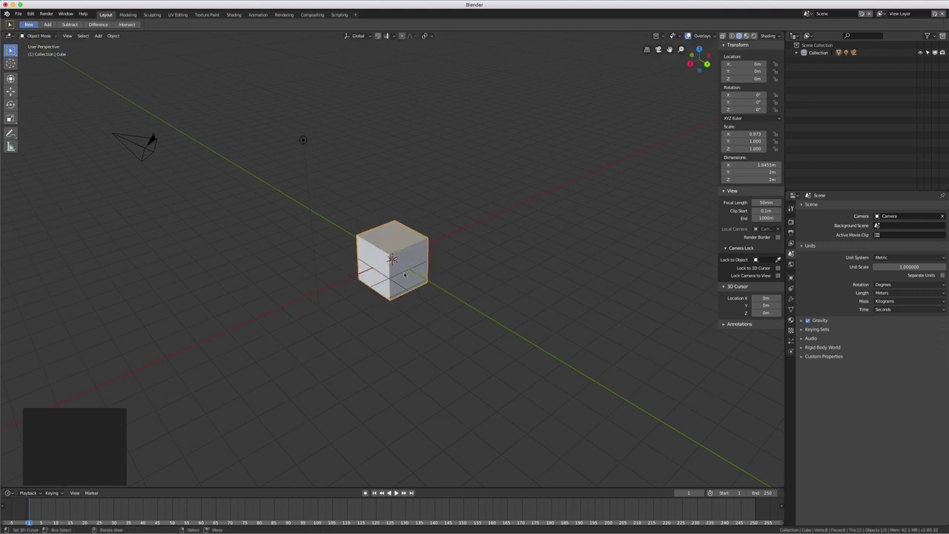
key("KP_1")
scroll(454, 184, "up", 4)
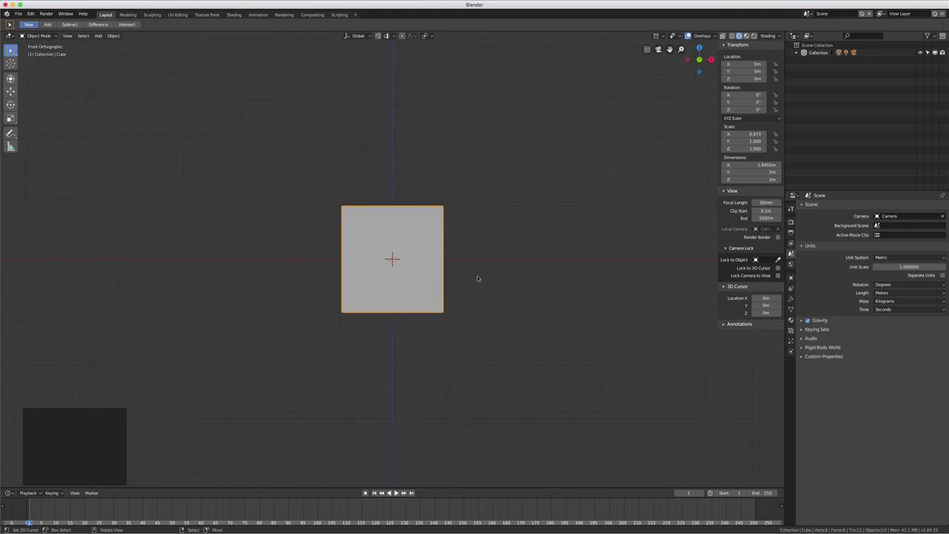
From the front view, rotate the cube 45° about Y, then orbit to see the tilt
middle_click_drag(476, 213, 472, 229)
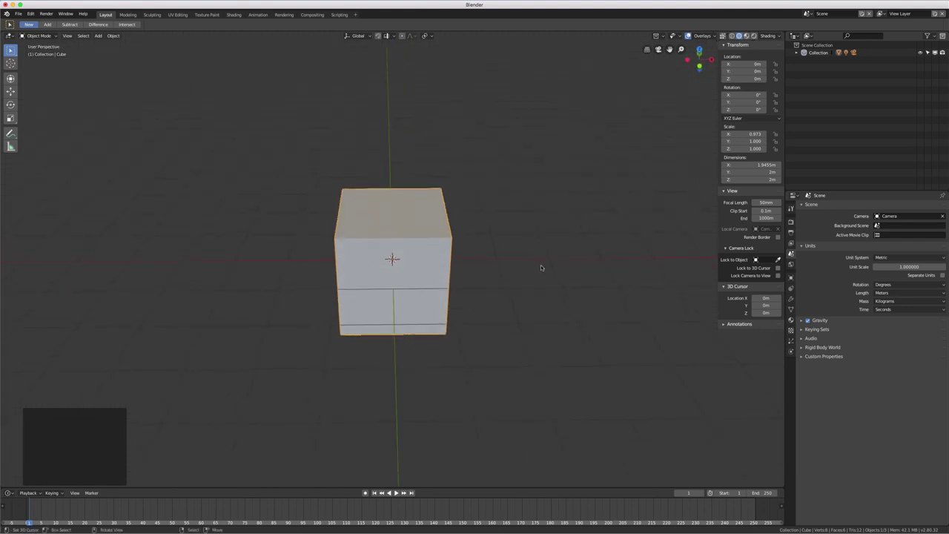
key("KP_1")
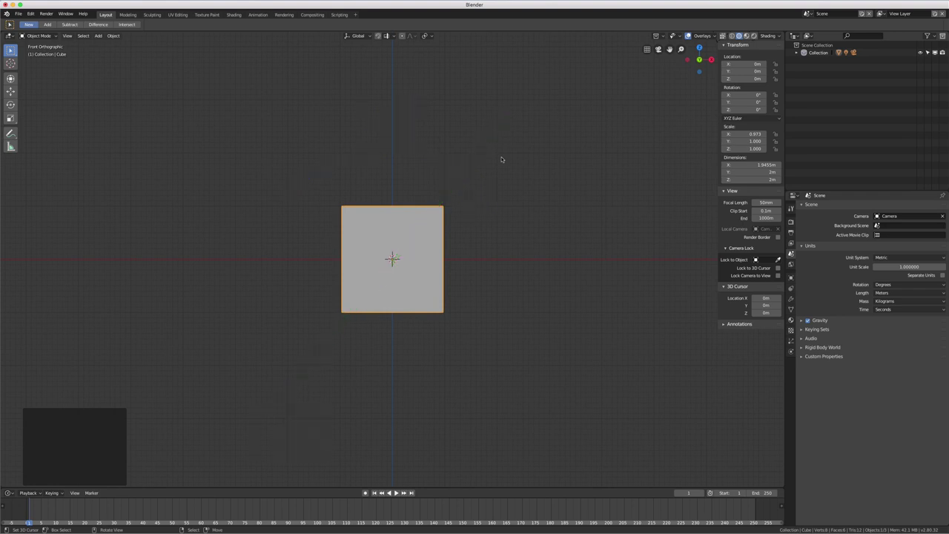
type("ry45")
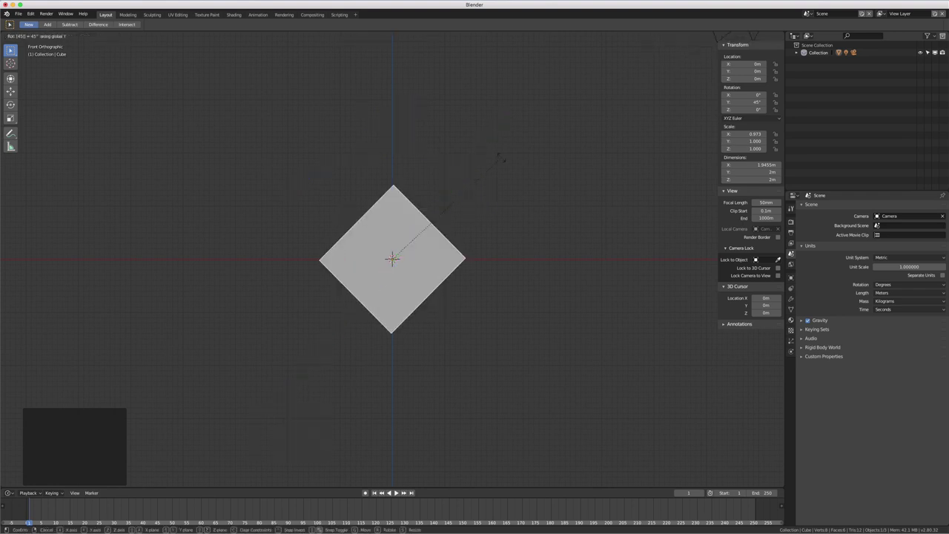
key("Return")
middle_click_drag(476, 162, 456, 183)
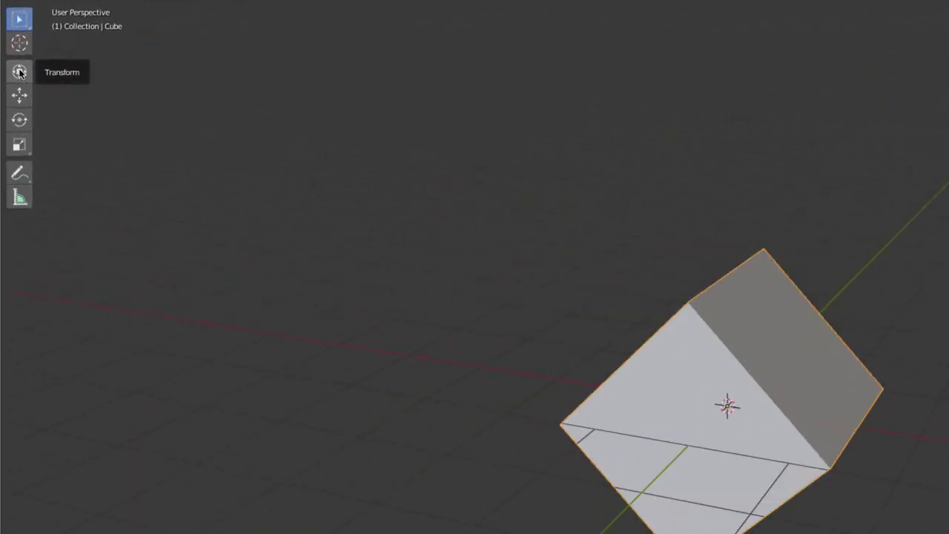
Undo the 45° rotation, switch to the Transform tool, and undo a trial free rotation
key("ctrl+z")
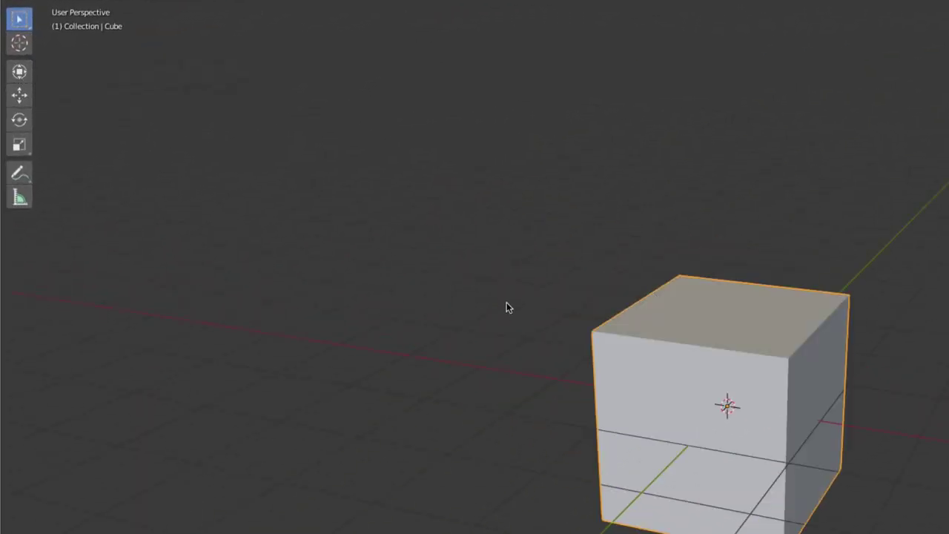
left_click(20, 71)
middle_click_drag(596, 401, 624, 394)
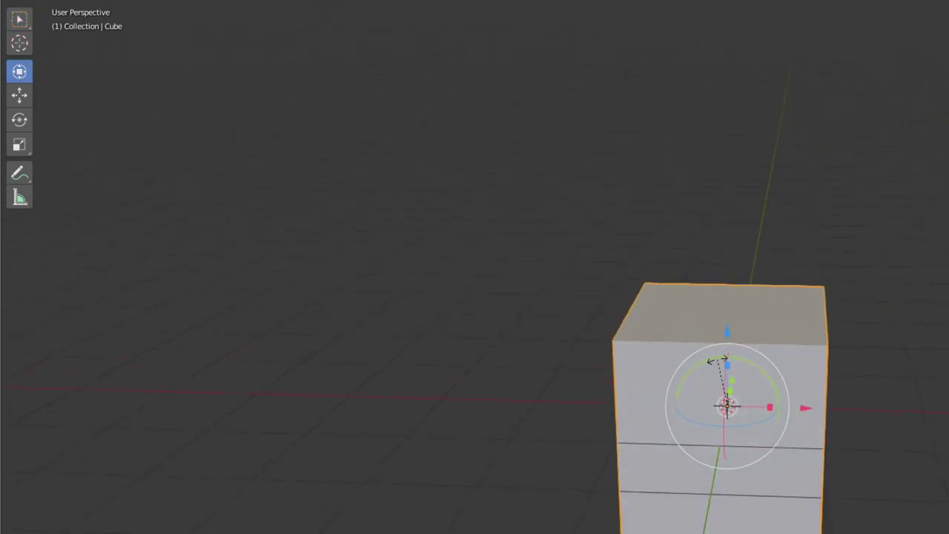
mouse_move(720, 363)
left_mouse_down()
mouse_move(703, 366)
mouse_move(759, 376)
left_mouse_up()
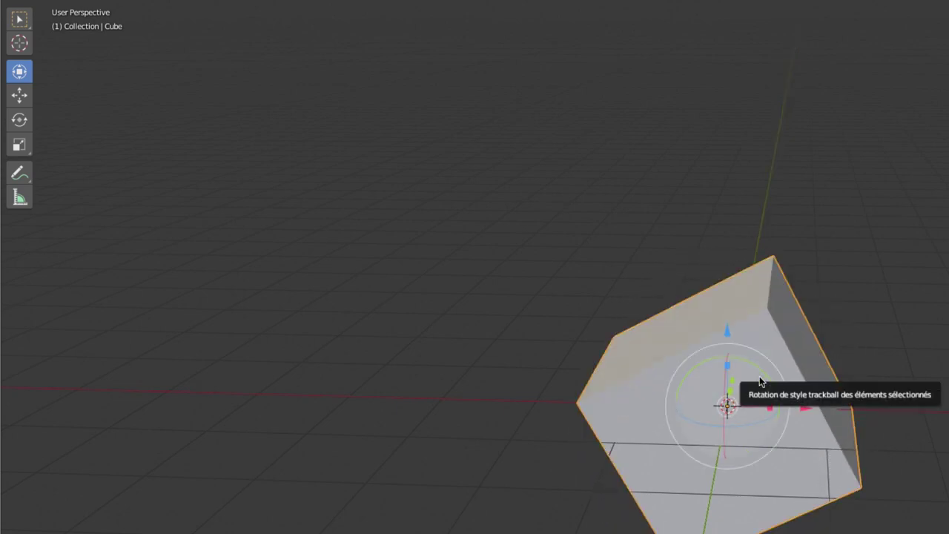
key("ctrl+z")
Stretch the cube slightly wider along X and slide it a little along X with the gizmo
middle_click_drag(802, 374, 779, 384)
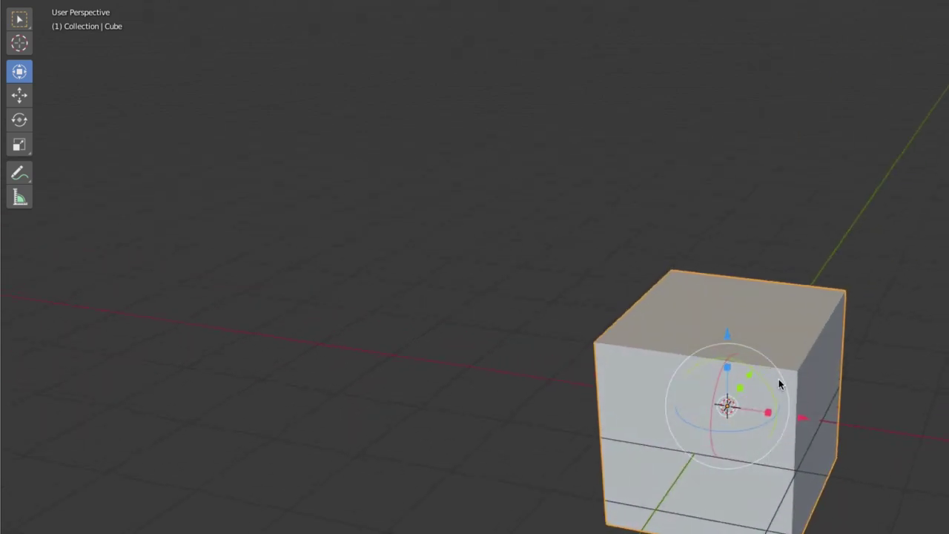
left_click_drag(768, 415, 809, 435)
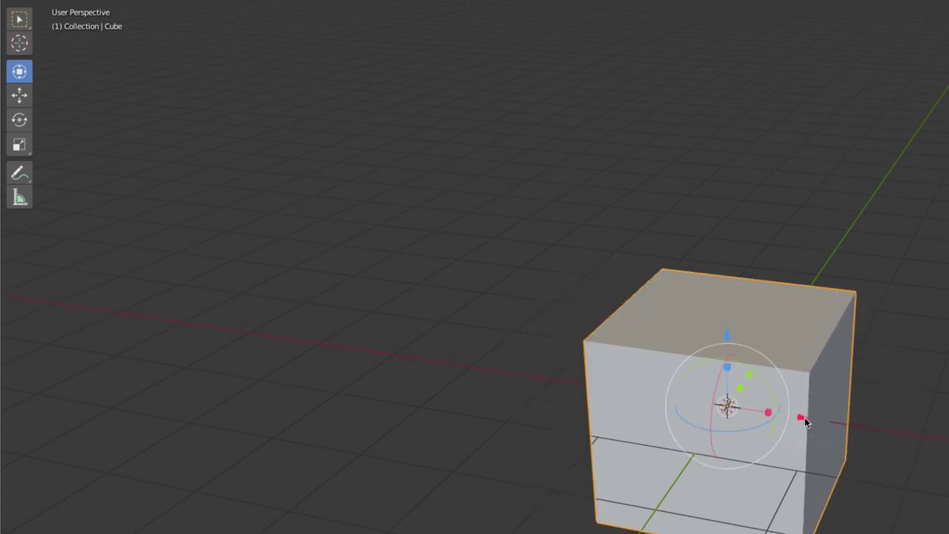
left_click_drag(805, 420, 826, 444)
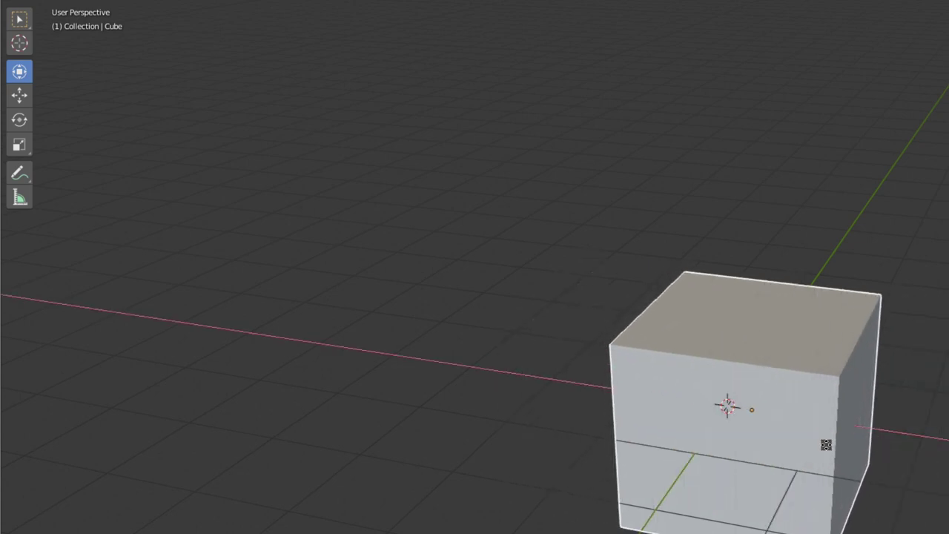
middle_click_drag(843, 383, 766, 394)
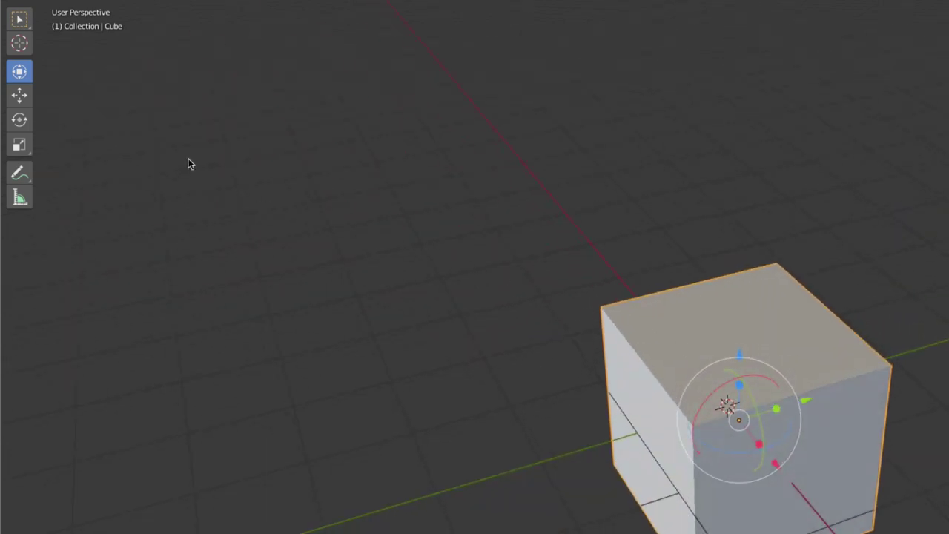
middle_click_drag(602, 304, 668, 374)
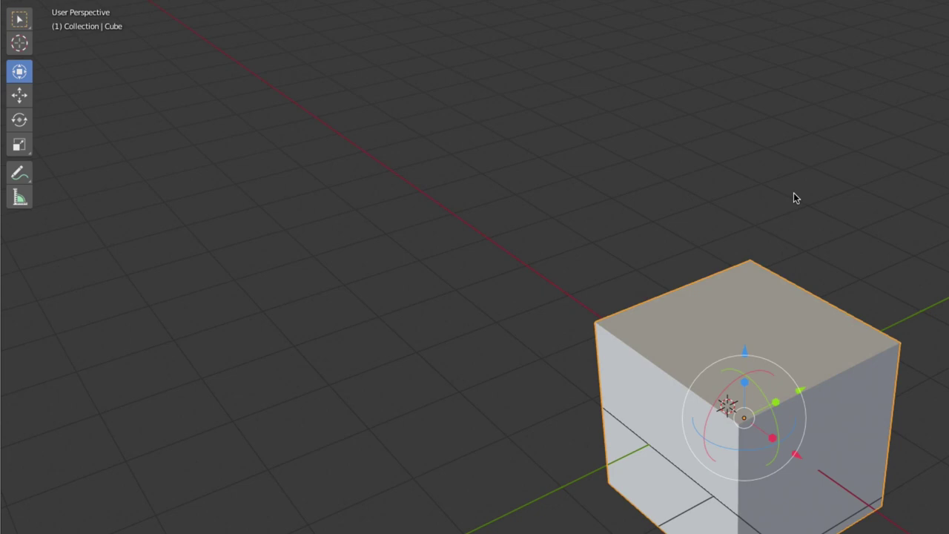
With the Move tool, drag the cube along Y and then along X to a new spot
left_click(20, 97)
mouse_move(770, 364)
middle_mouse_down()
mouse_move(742, 338)
mouse_move(801, 364)
mouse_move(759, 368)
middle_mouse_up()
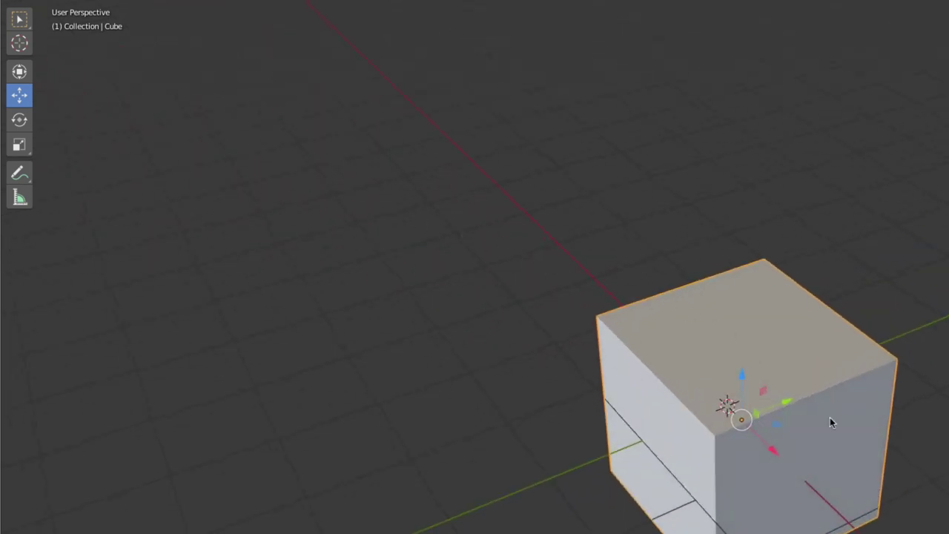
left_click_drag(788, 400, 914, 338)
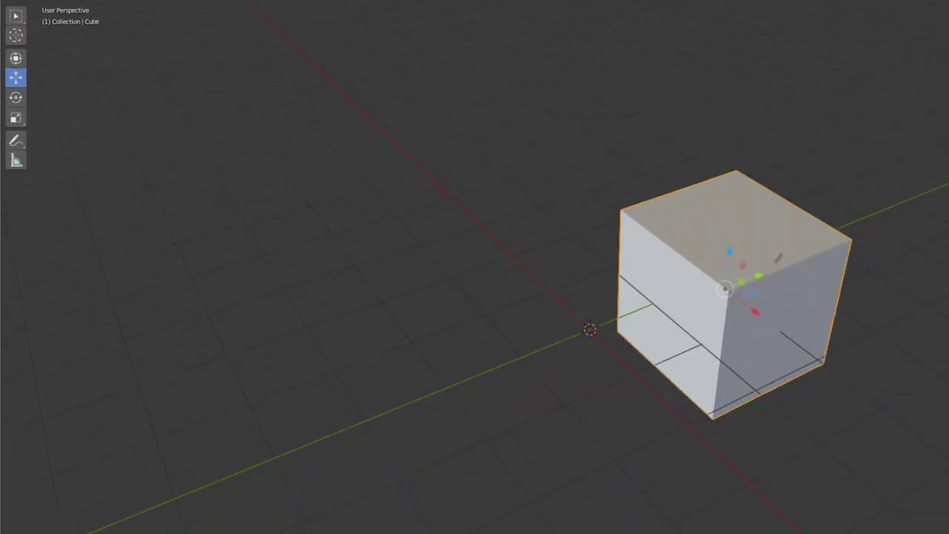
mouse_move(754, 312)
left_mouse_down()
mouse_move(682, 215)
mouse_move(666, 262)
left_mouse_up()
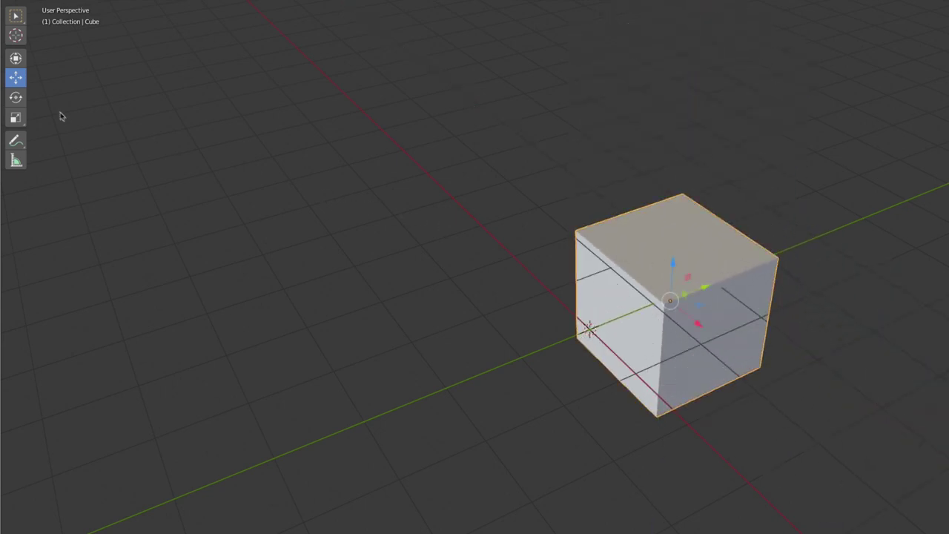
With the Rotate tool in front view, rotate the cube to about 25° on Y
left_click(20, 98)
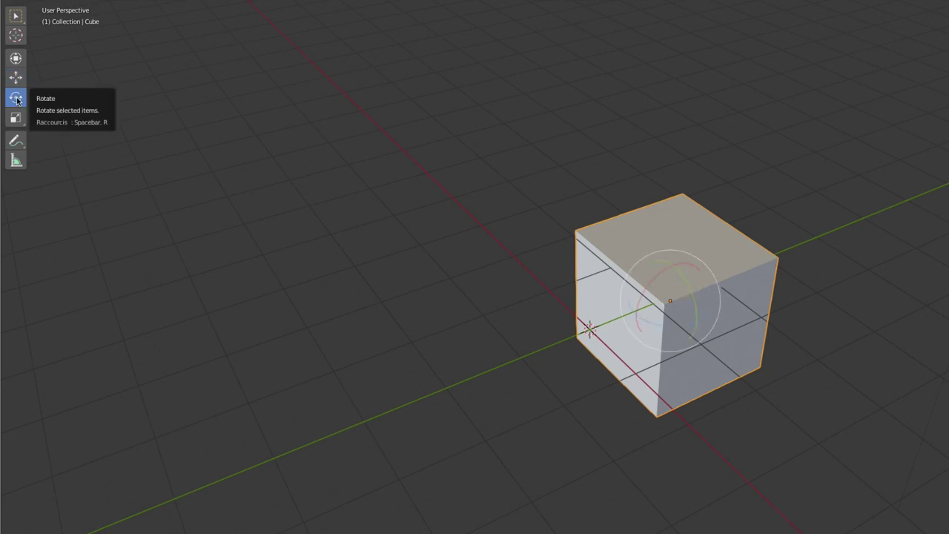
middle_click_drag(701, 284, 666, 267)
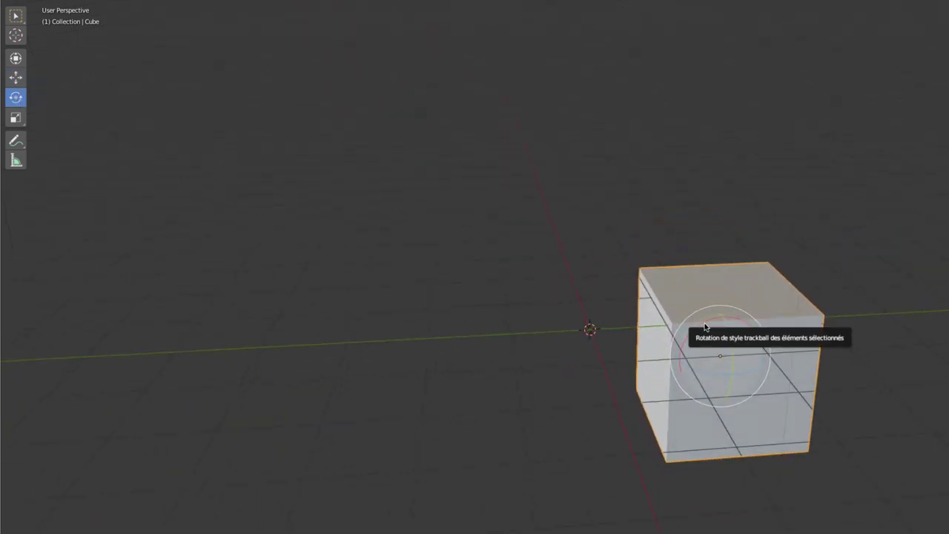
key("KP_1")
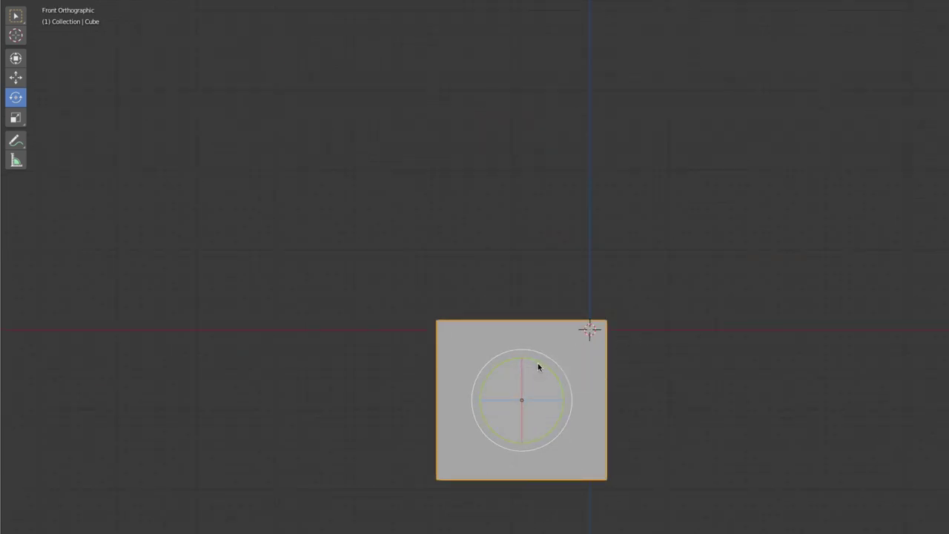
left_click_drag(539, 364, 554, 386)
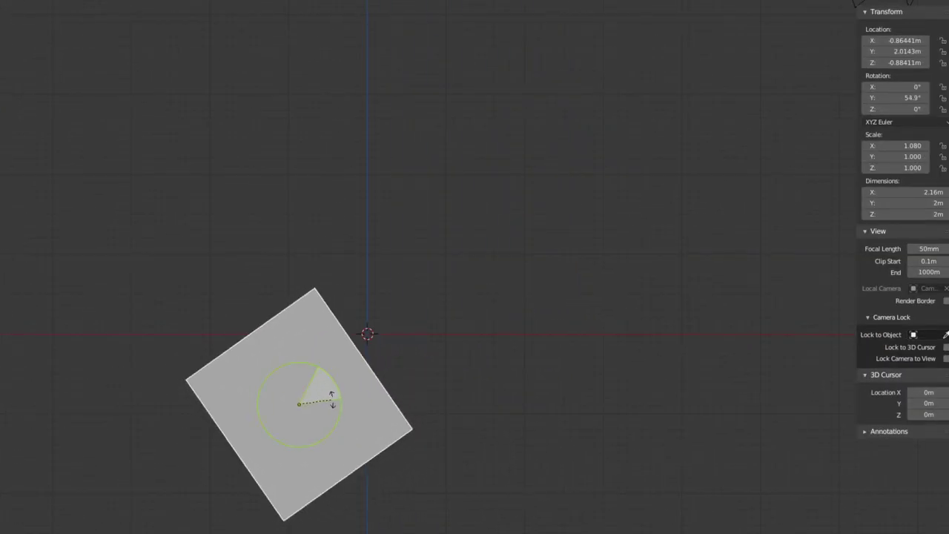
left_click_drag(456, 387, 318, 375)
Enter a Y rotation of 45°, then rotate the cube by hand to about -19°
left_click(901, 98)
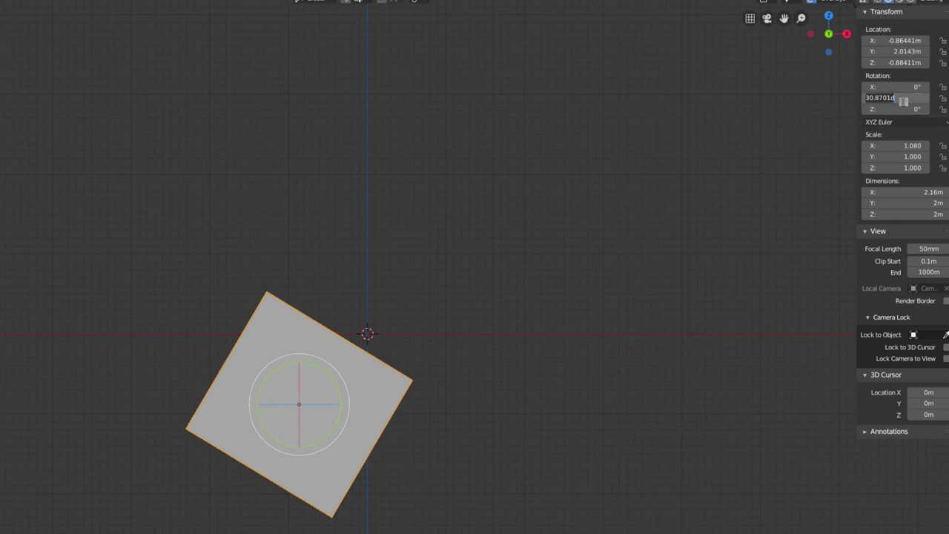
type("45")
key("Return")
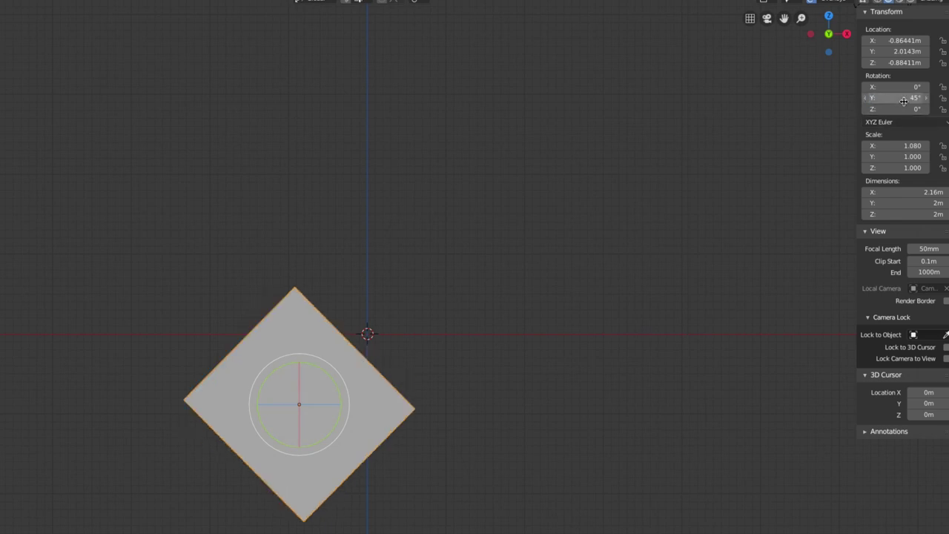
mouse_move(494, 260)
middle_mouse_down()
mouse_move(292, 286)
mouse_move(254, 279)
middle_mouse_up()
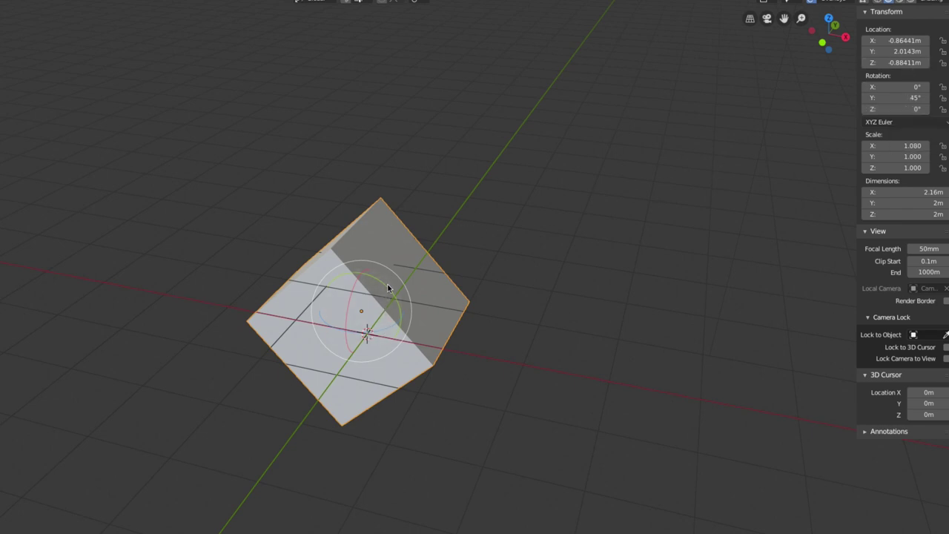
mouse_move(387, 292)
left_mouse_down()
mouse_move(333, 273)
mouse_move(348, 281)
left_mouse_up()
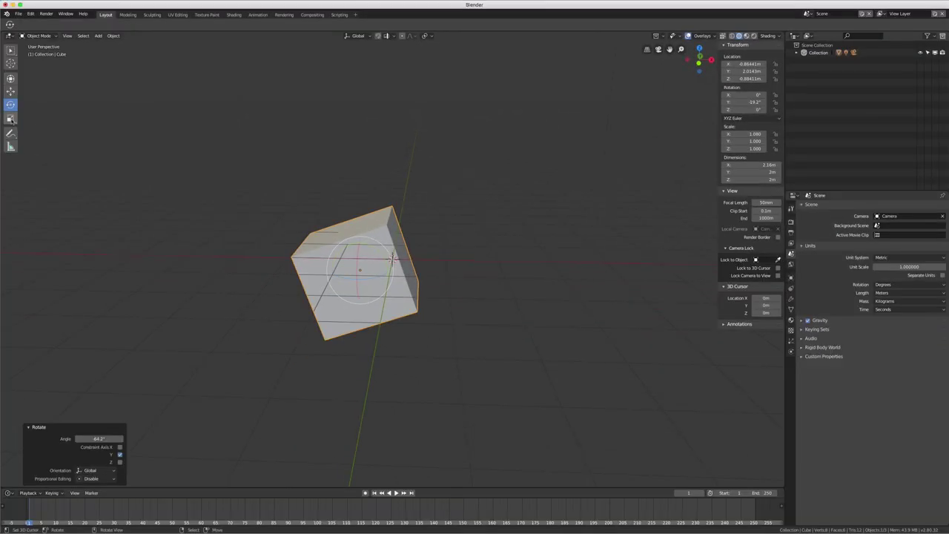
With the Scale tool, cancel the sideways stretch and scale the cube along Z into a tall block
left_click(11, 118)
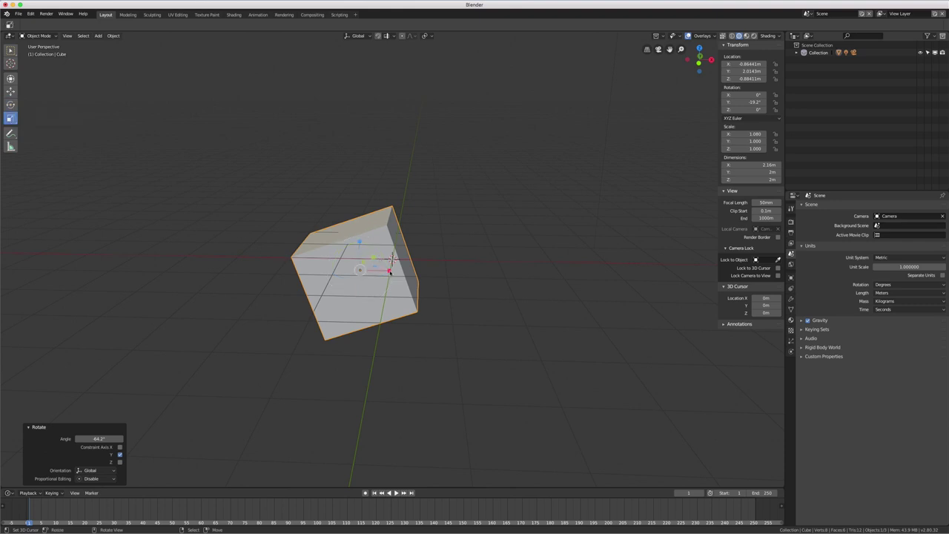
left_click_drag(389, 271, 390, 274)
key("s")
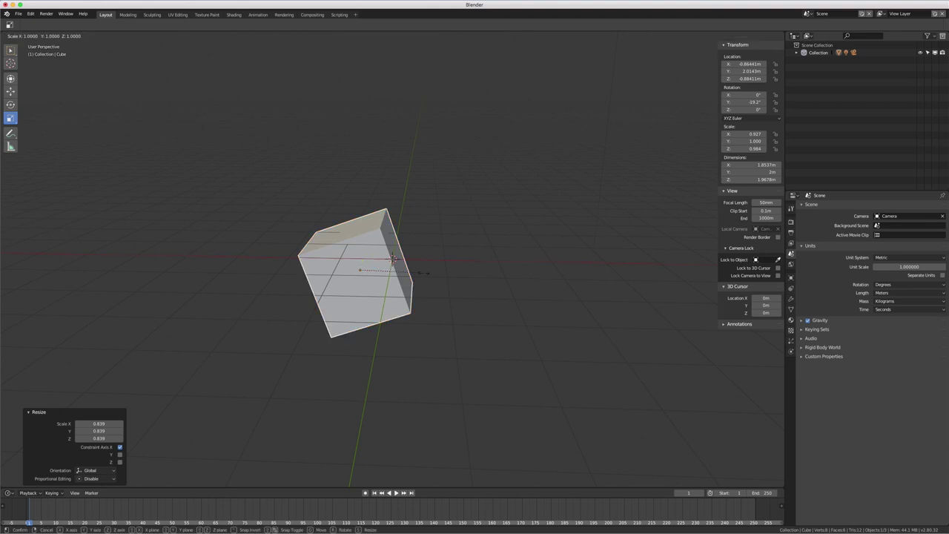
right_click(464, 263)
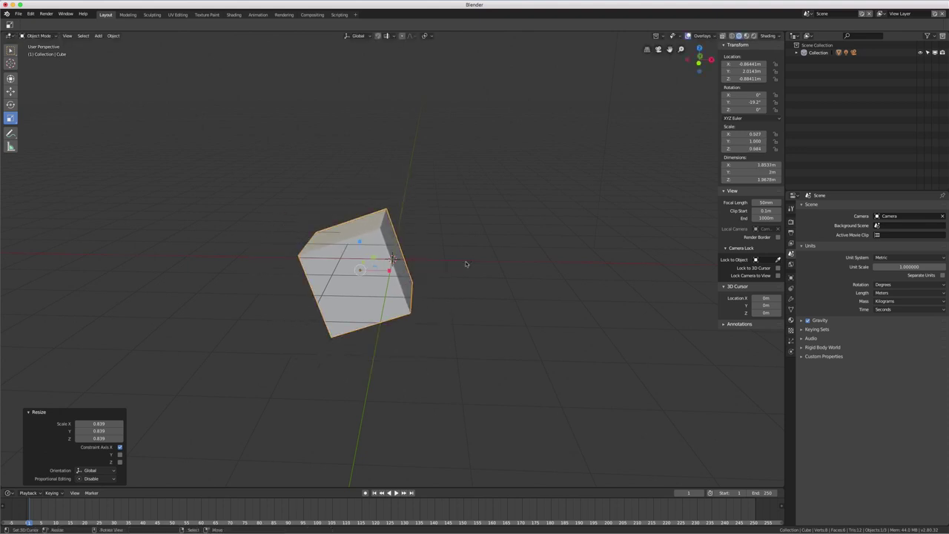
middle_click_drag(421, 270, 427, 258)
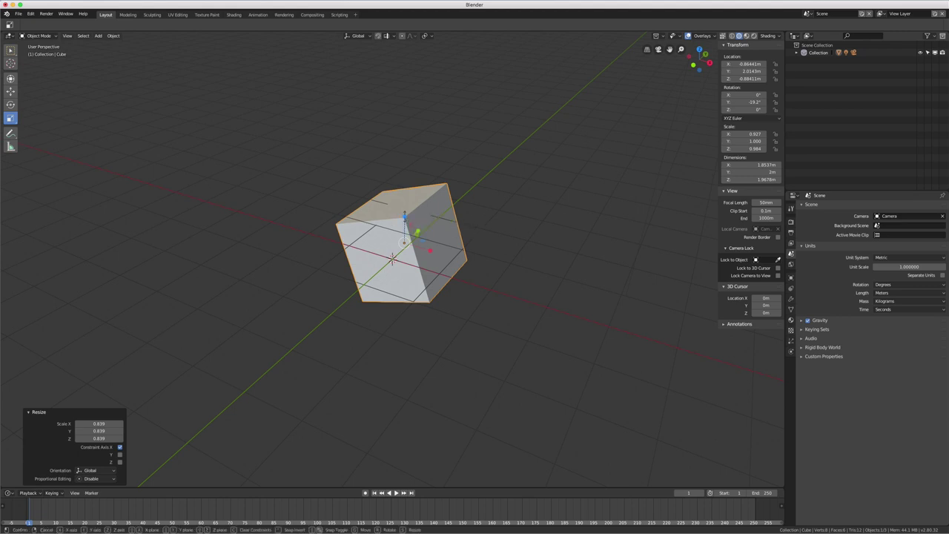
left_click_drag(407, 219, 408, 181)
middle_click_drag(408, 181, 356, 173)
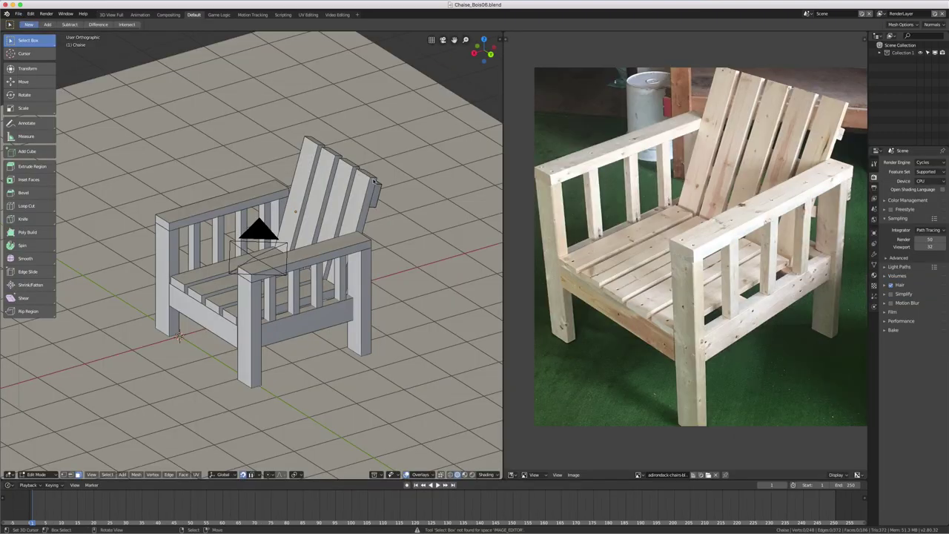
Orbit and zoom around the Chaise_Bois06 chair to inspect it from several angles
middle_click_drag(295, 212, 284, 244)
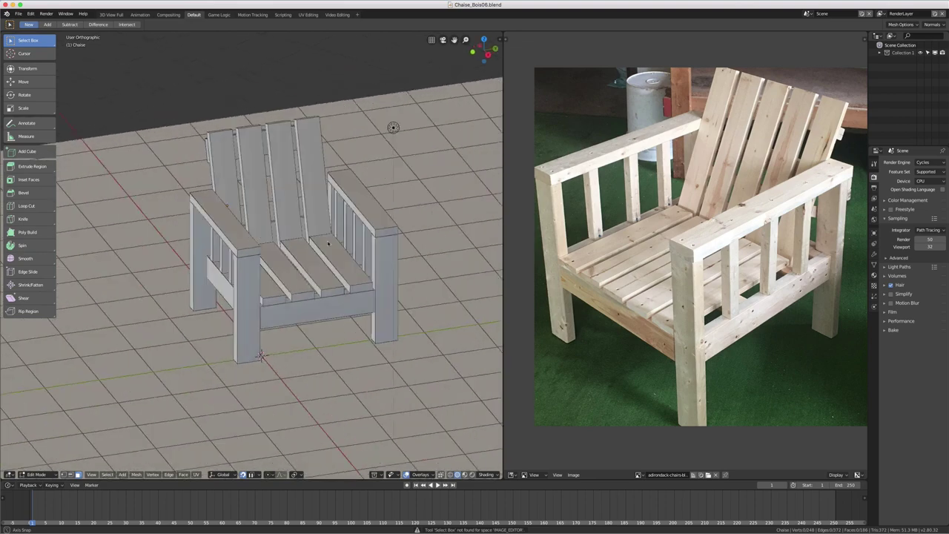
middle_click_drag(495, 204, 329, 222)
scroll(304, 219, "up", 3)
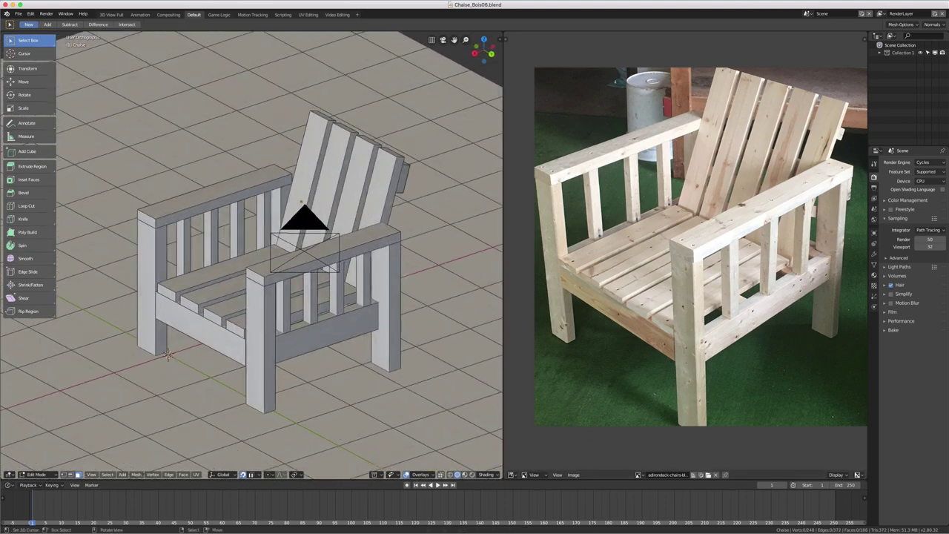
mouse_move(398, 287)
middle_mouse_down()
mouse_move(353, 277)
mouse_move(446, 276)
mouse_move(386, 223)
mouse_move(401, 229)
middle_mouse_up()
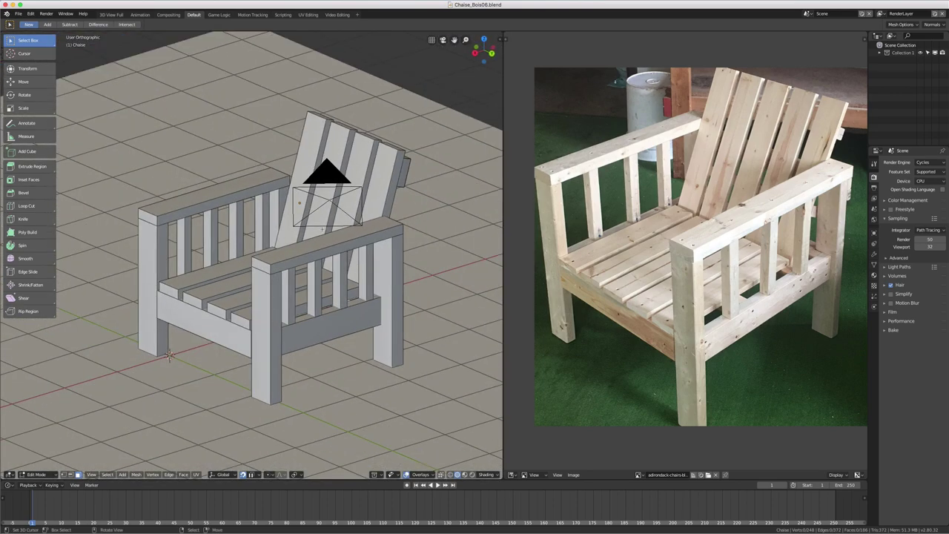
middle_click_drag(352, 258, 356, 259)
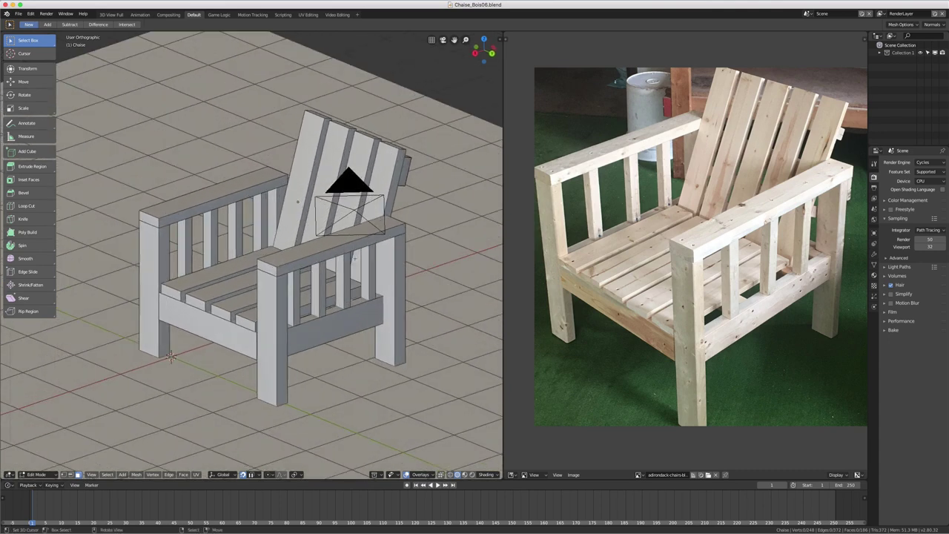
Switch to Object Mode, select the Chaise chair object, and toggle Edit Mode in and out
key("Tab")
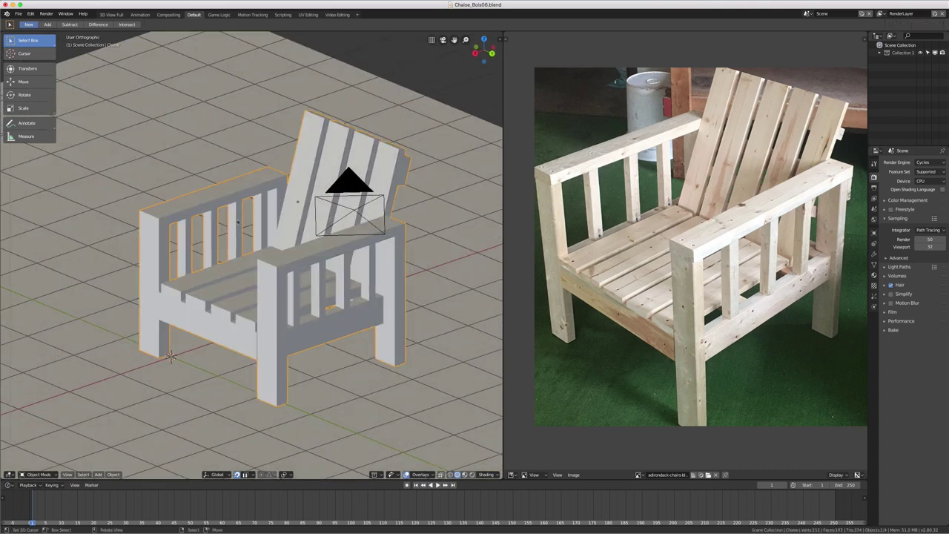
middle_click_drag(279, 254, 310, 307)
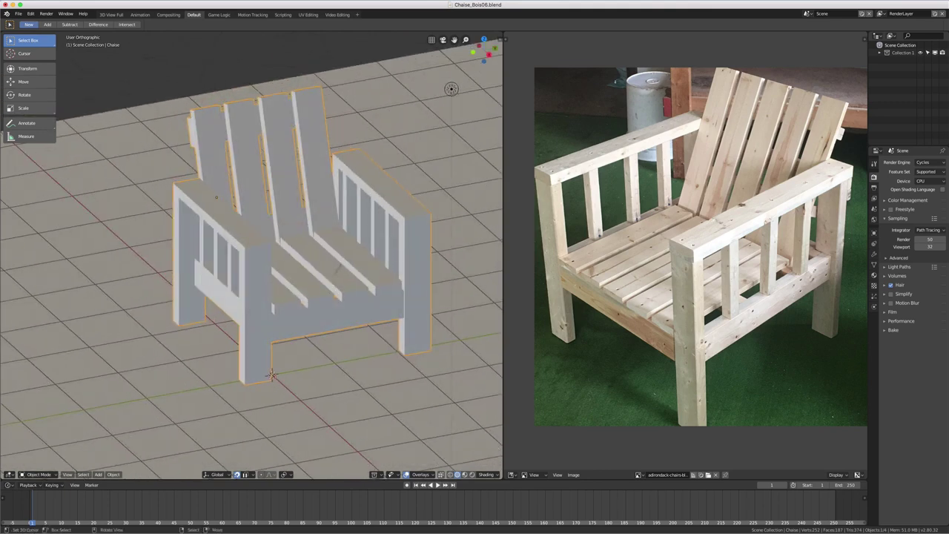
left_click(310, 308)
left_click(310, 308)
key("Tab")
middle_click_drag(451, 88, 400, 104)
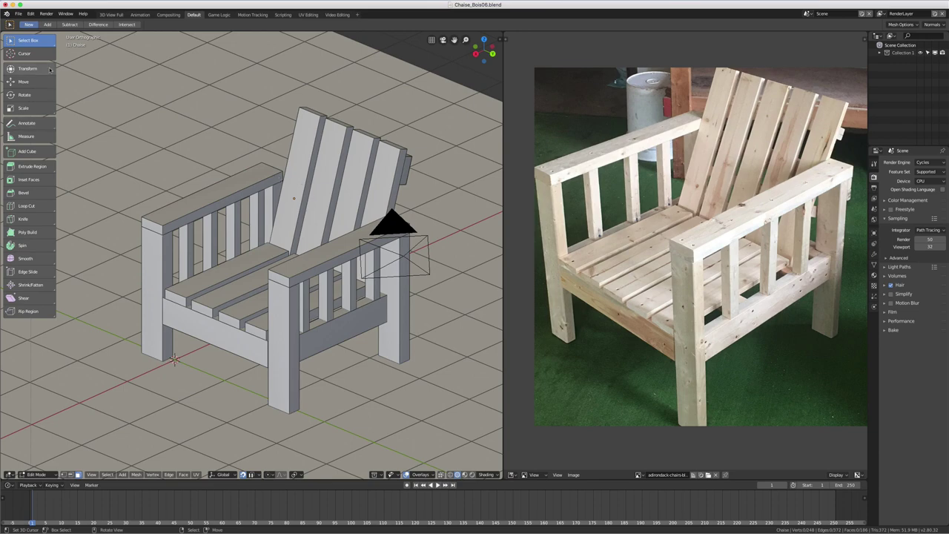
key("Tab")
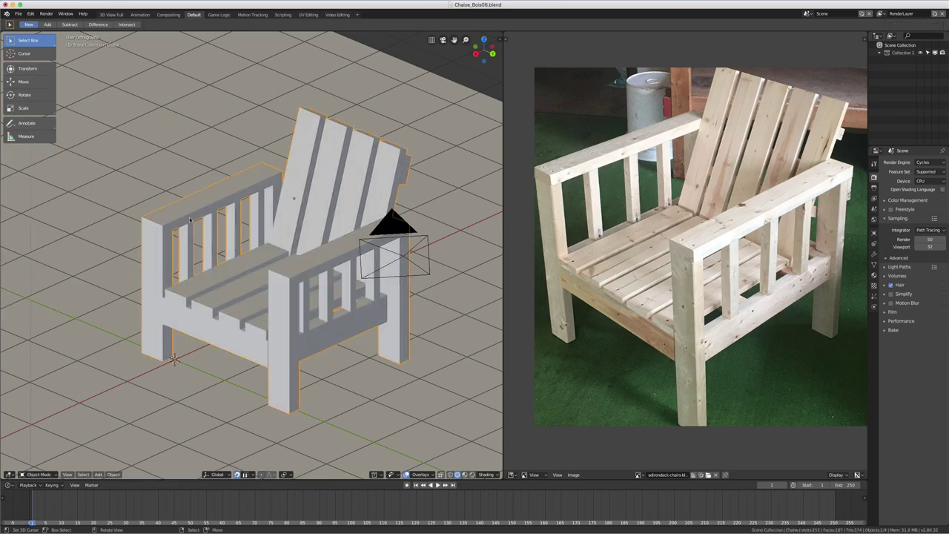
mouse_move(296, 222)
middle_mouse_down()
mouse_move(246, 224)
mouse_move(319, 274)
middle_mouse_up()
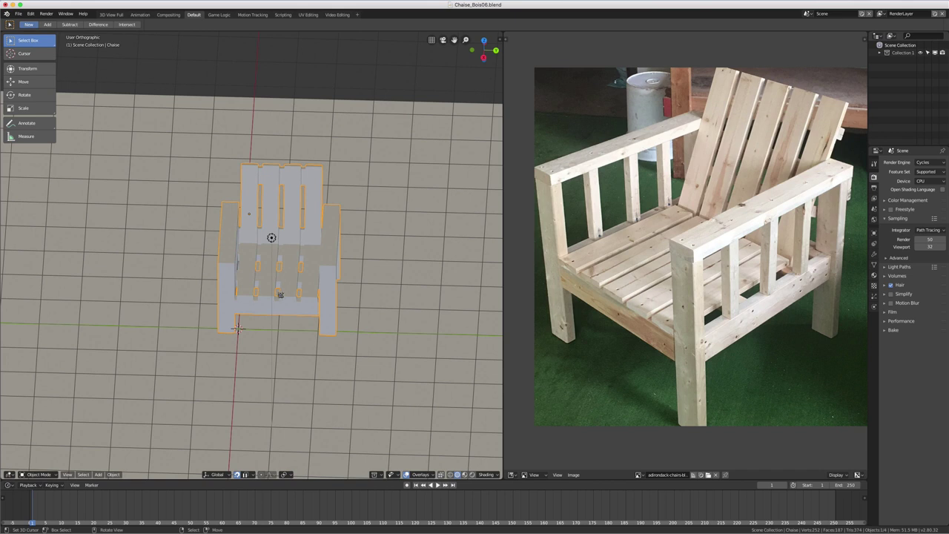
Move the chair within the floor plane using G with Shift+Z
key("g")
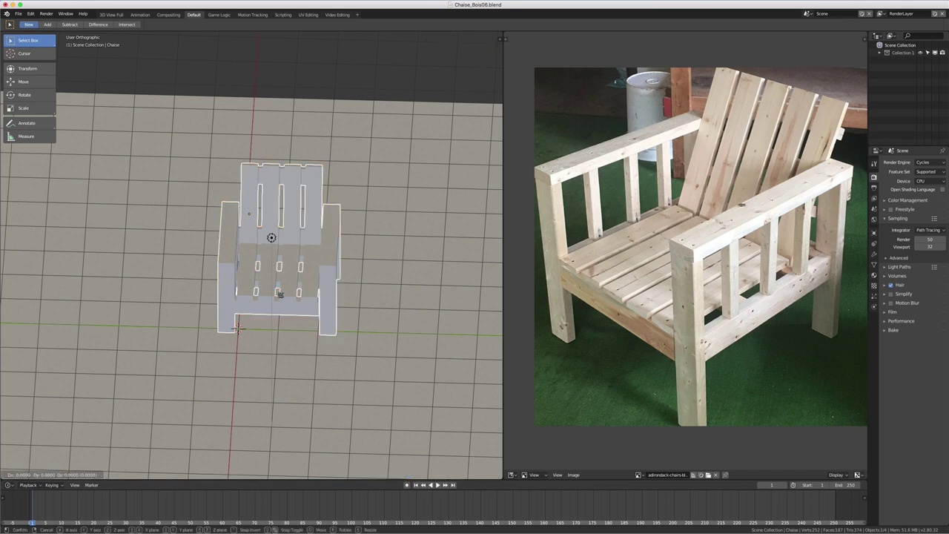
key("shift+z")
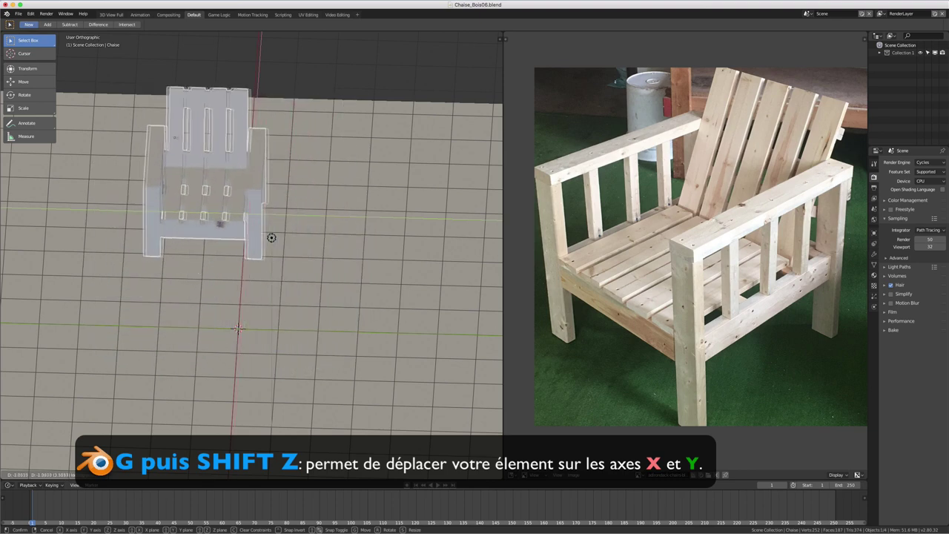
left_click(281, 281)
mouse_move(282, 282)
middle_mouse_down()
mouse_move(306, 369)
mouse_move(388, 343)
mouse_move(324, 377)
mouse_move(333, 381)
mouse_move(338, 334)
middle_mouse_up()
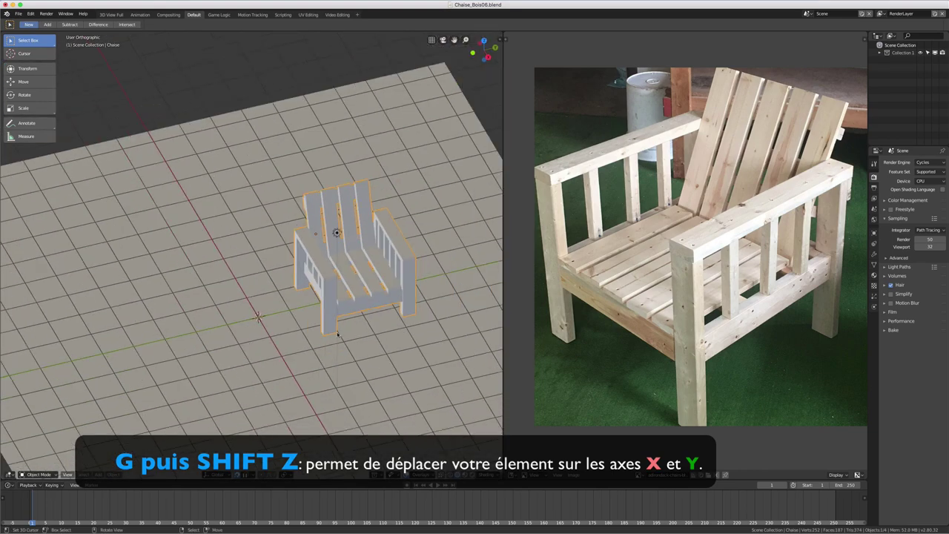
Slide the chair again across the floor, ending about 1.024 on X and 0.358 on Y
key("g")
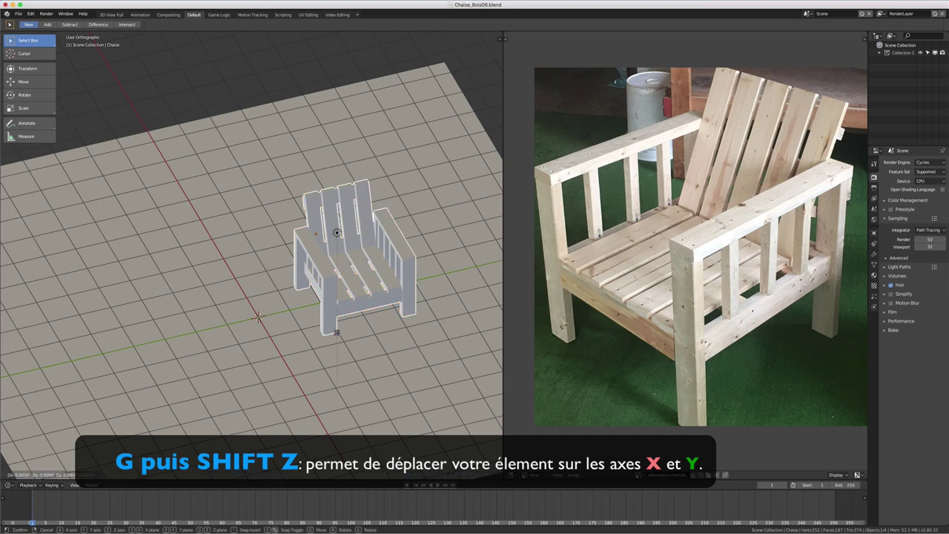
key("shift+z")
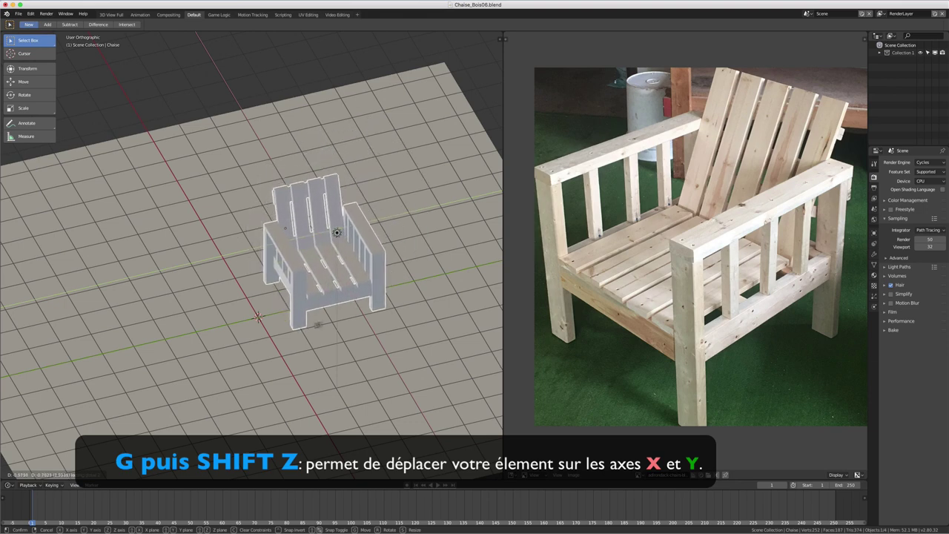
left_click(332, 293)
mouse_move(320, 360)
middle_mouse_down()
mouse_move(326, 330)
mouse_move(360, 333)
mouse_move(324, 349)
mouse_move(319, 218)
middle_mouse_up()
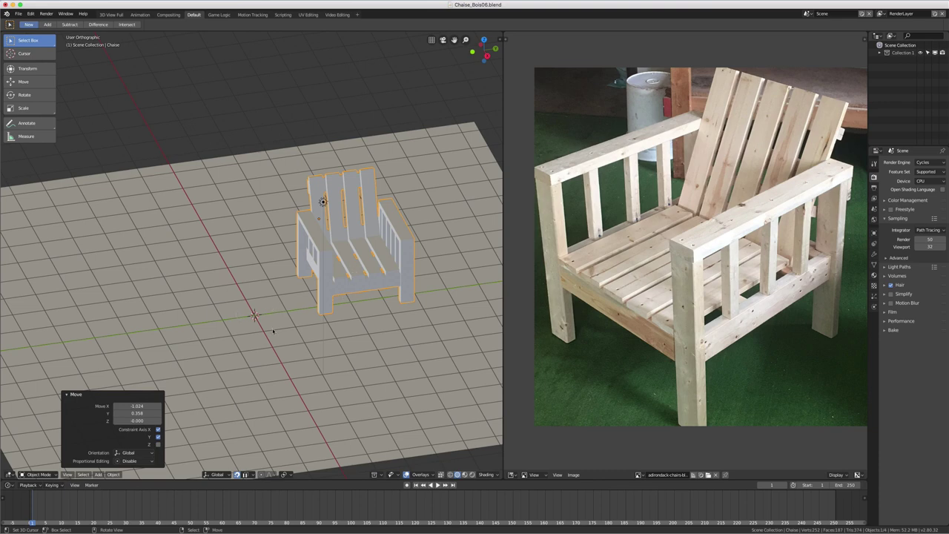
middle_click_drag(376, 325, 376, 341)
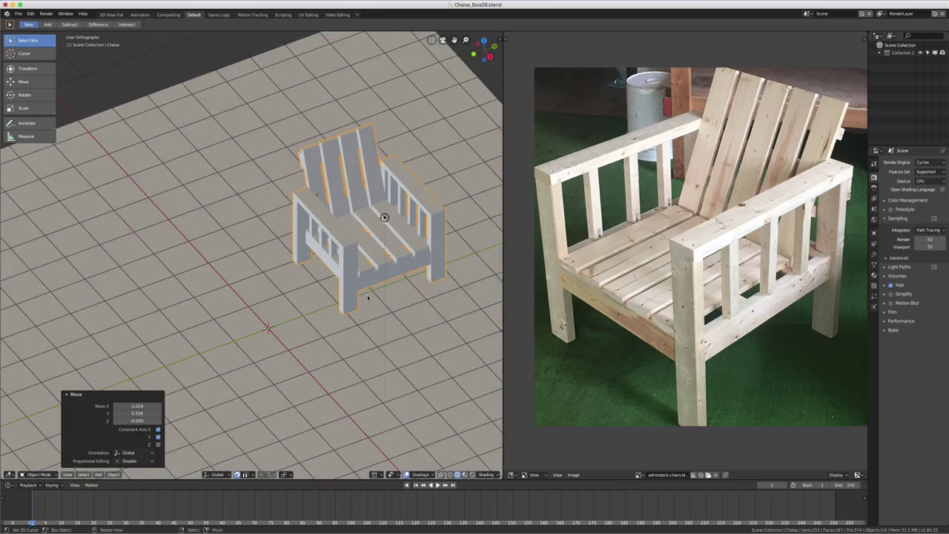
mouse_move(368, 297)
middle_mouse_down()
mouse_move(389, 232)
mouse_move(369, 236)
mouse_move(390, 231)
middle_mouse_up()
Show the sidebar of transform values with N
key("n")
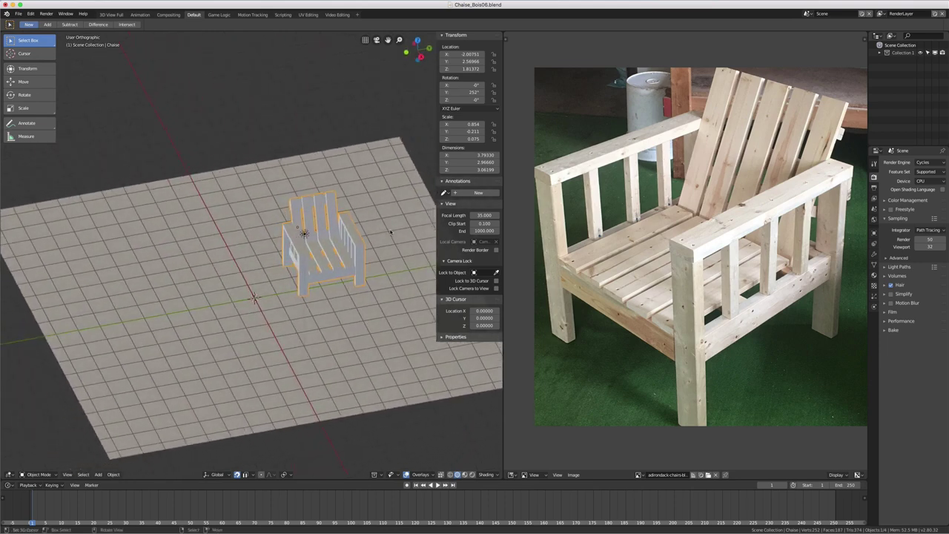
scroll(390, 232, "up", 3)
scroll(391, 230, "down", 2)
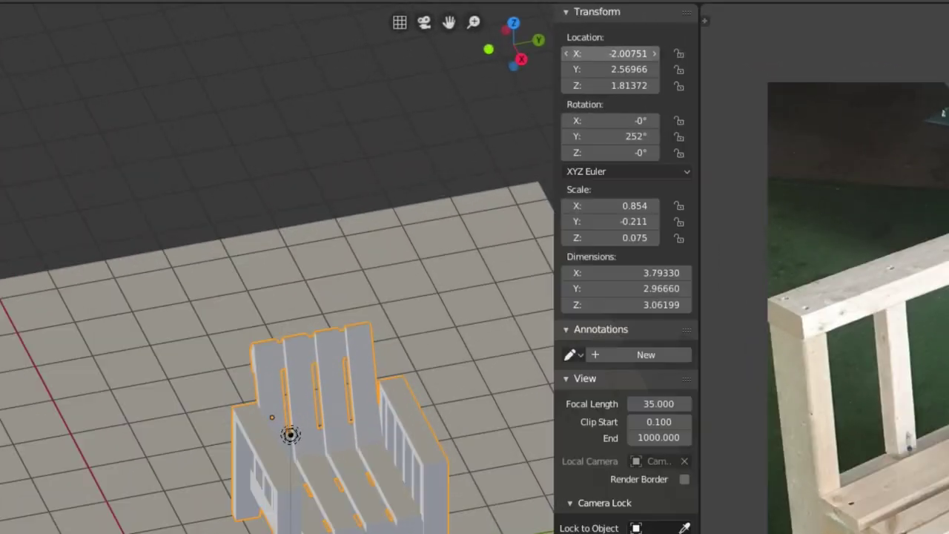
Shift the chair's X location to -2.11751, tilt its X rotation, and undo the X scale back to 0.854
left_click_drag(469, 54, 478, 54)
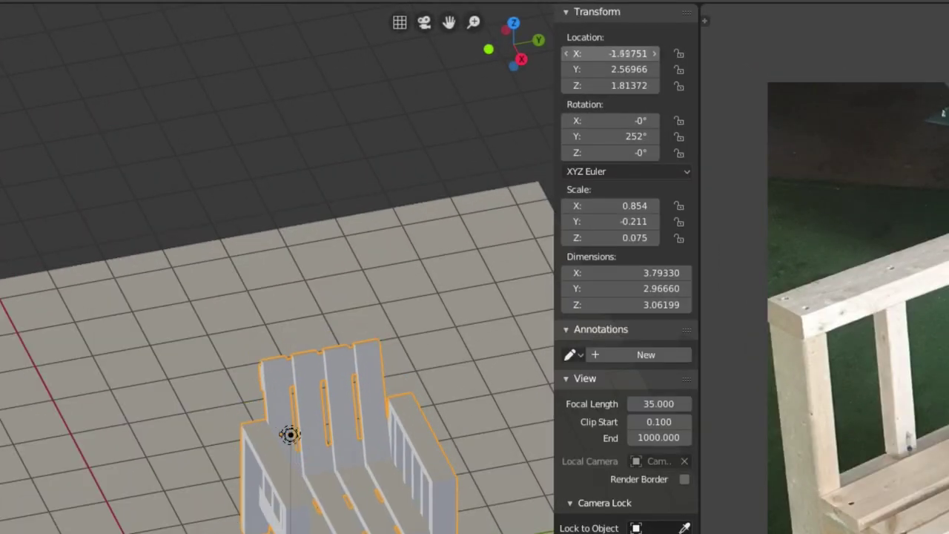
mouse_move(611, 54)
left_mouse_down()
mouse_move(593, 53)
mouse_move(622, 69)
mouse_move(600, 85)
left_mouse_up()
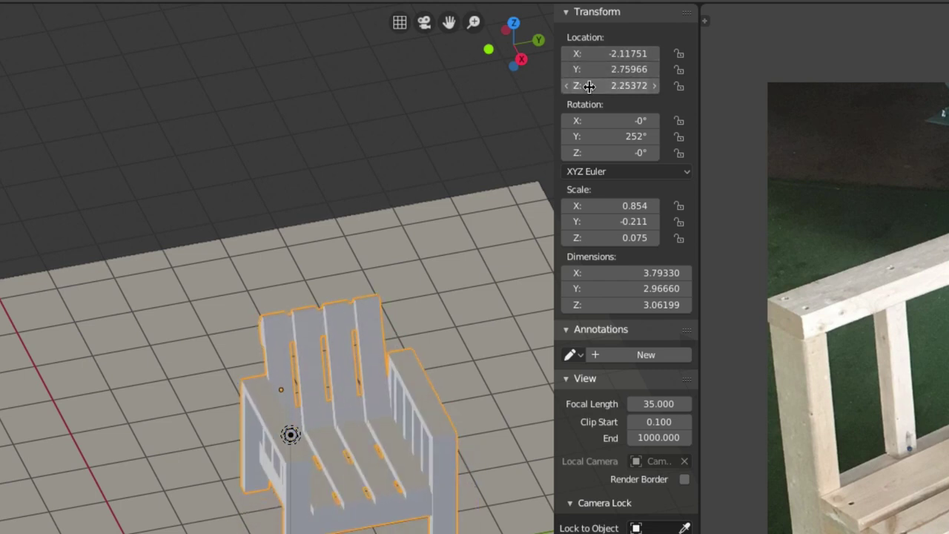
mouse_move(586, 120)
left_mouse_down()
mouse_move(615, 120)
mouse_move(590, 120)
mouse_move(606, 120)
left_mouse_up()
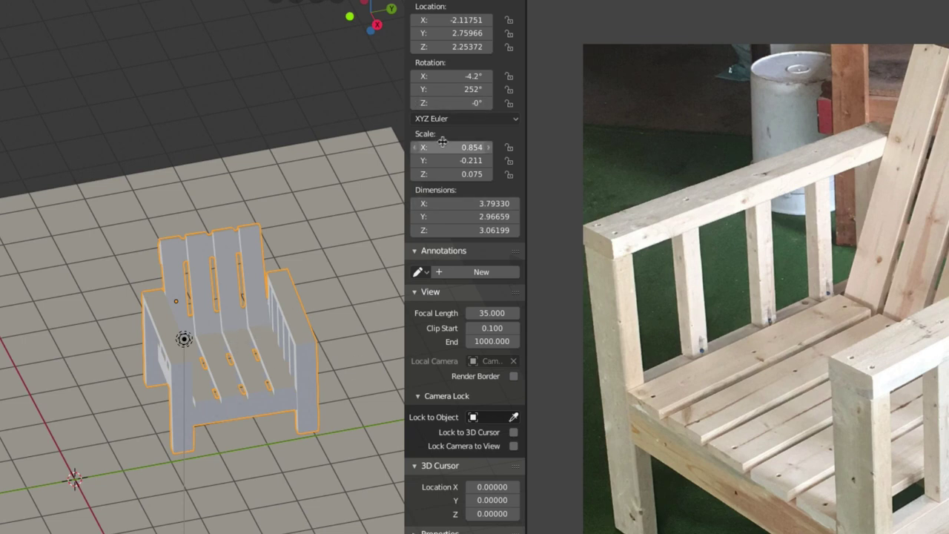
mouse_move(443, 142)
left_mouse_down()
mouse_move(489, 143)
mouse_move(430, 149)
left_mouse_up()
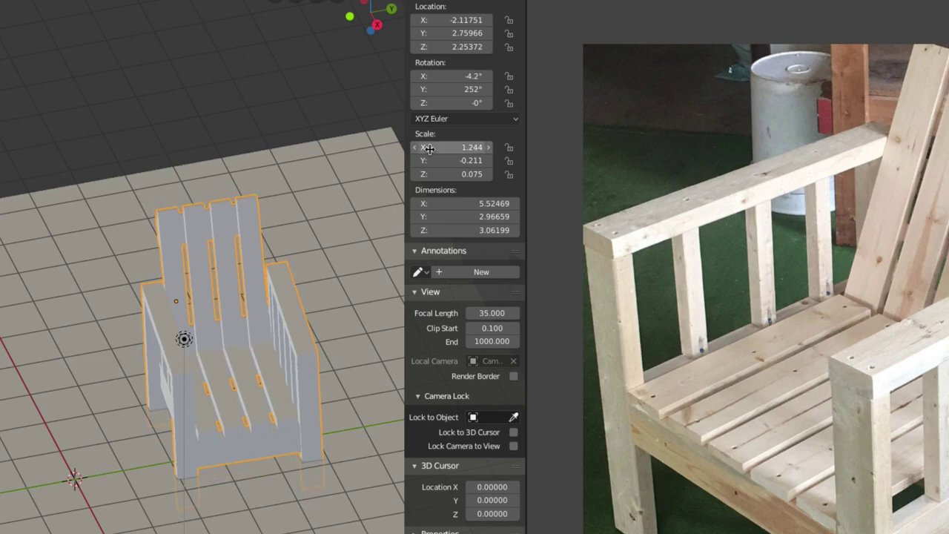
key("ctrl+z")
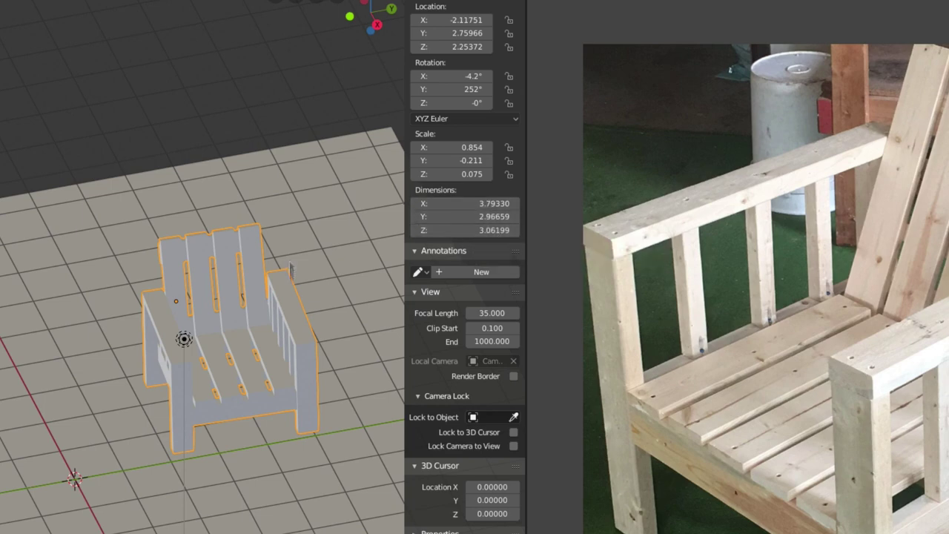
mouse_move(218, 376)
middle_mouse_down()
mouse_move(302, 338)
mouse_move(242, 360)
middle_mouse_up()
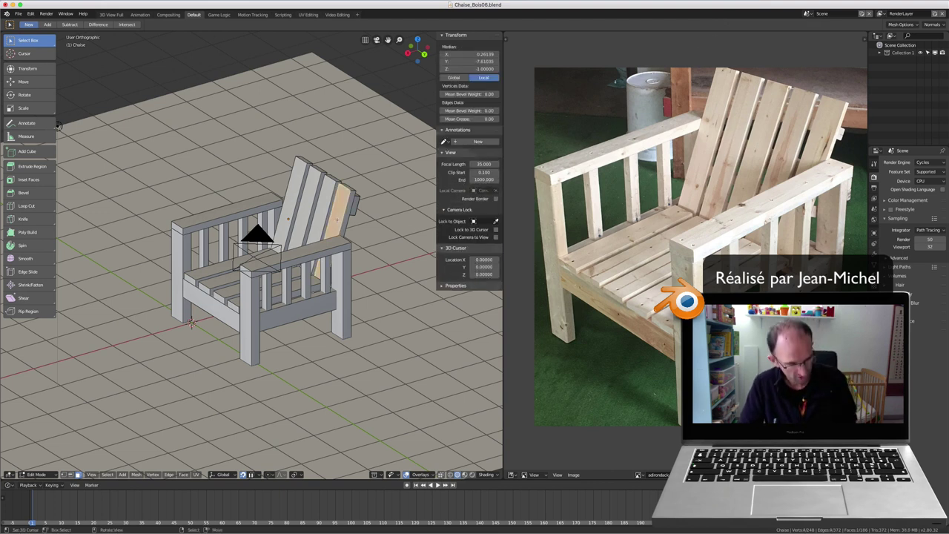
Return to Object Mode, select the Chaise chair, and bring up the Shift+A Add menu
key("Tab")
left_click(320, 198)
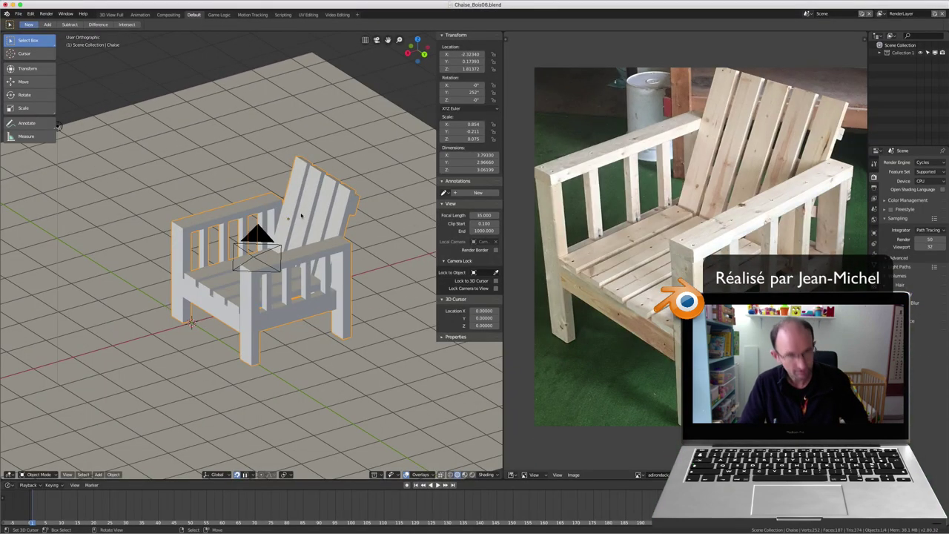
key("shift+a")
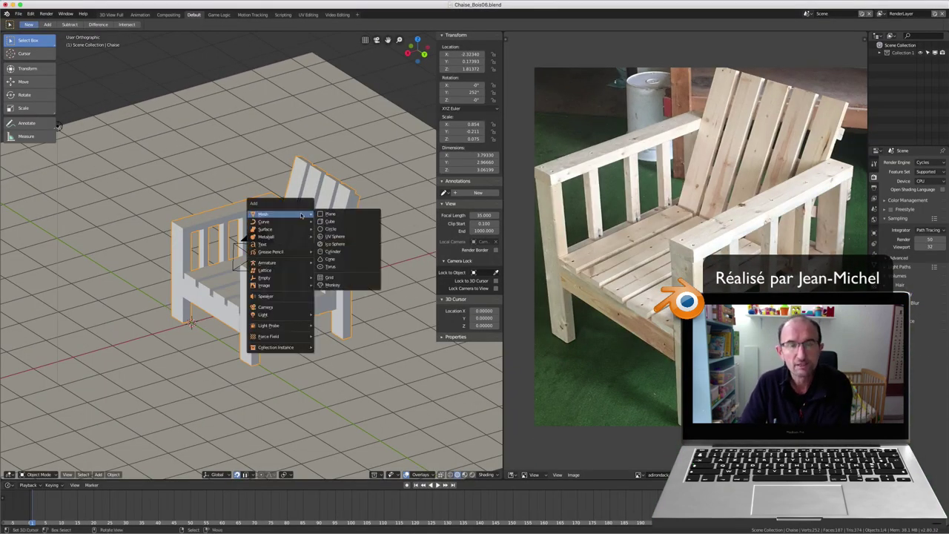